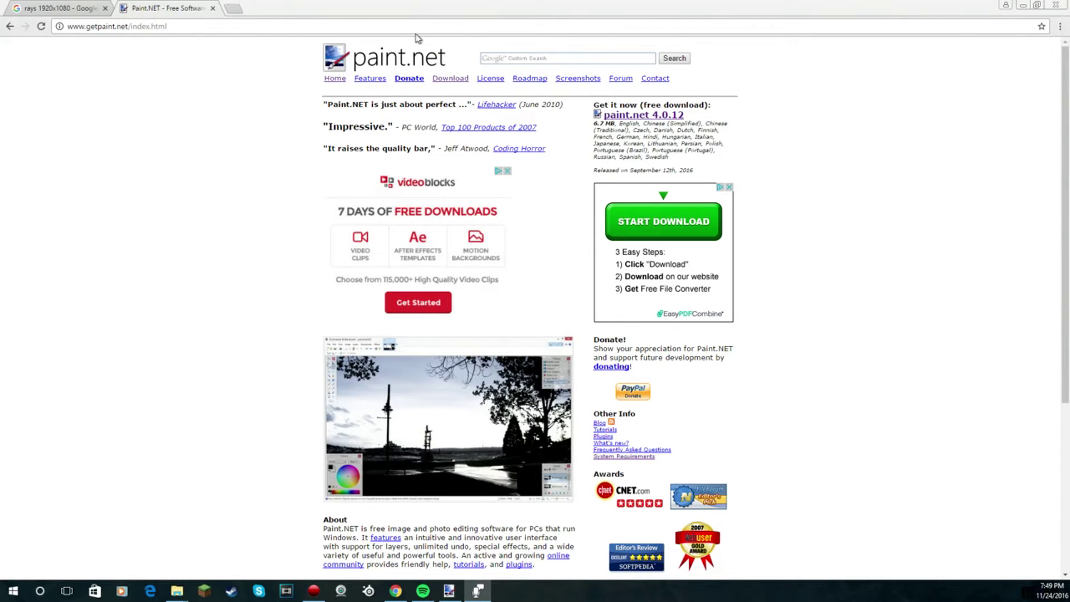
# - Bring paint.net with its blank 800 × 600 canvas to the front
pyautogui.hotkey('alt', 'Tab')
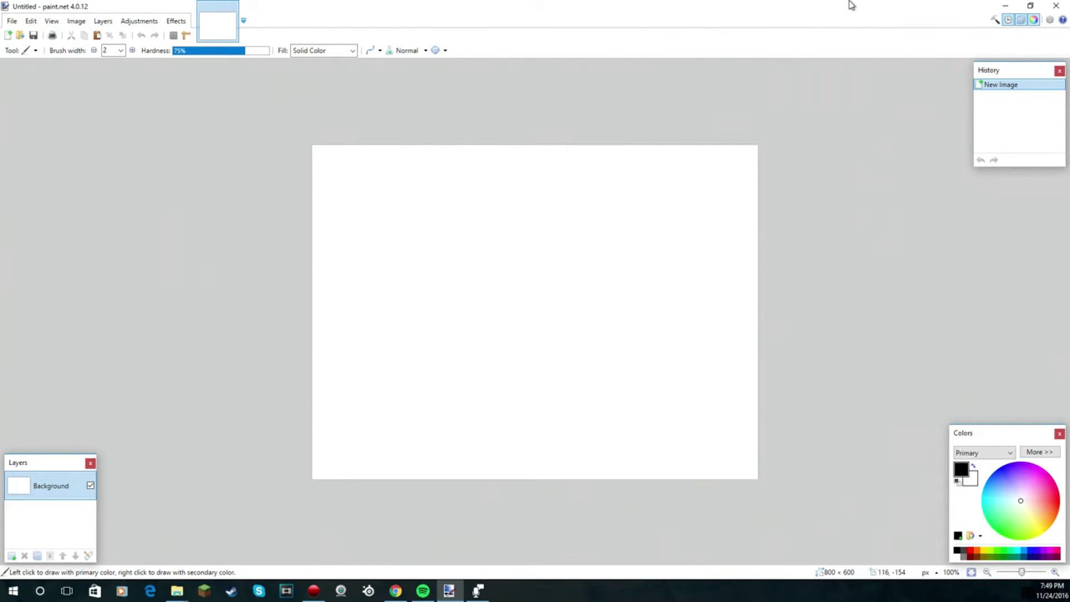
# - Resize the canvas to 1920 × 1080 pixels via Image > Canvas Size
pyautogui.click(77, 21)
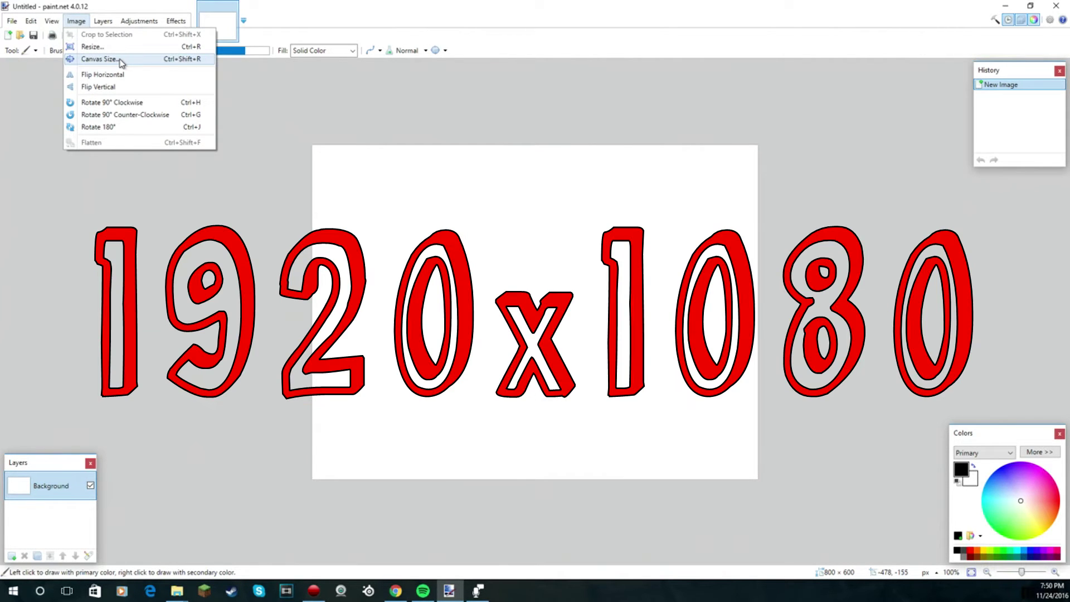
pyautogui.click(99, 59)
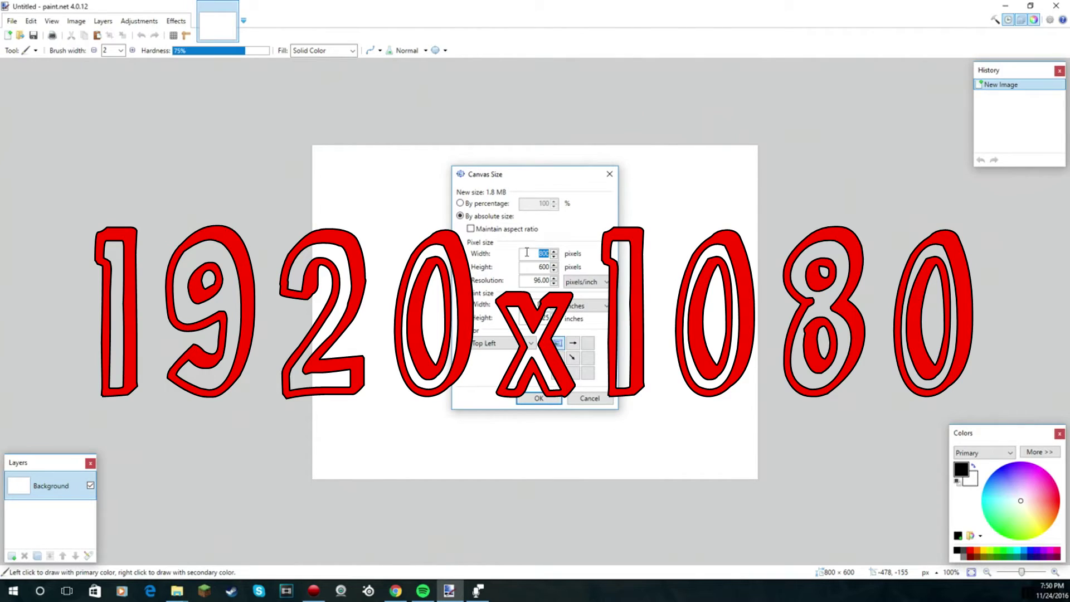
pyautogui.write('19')
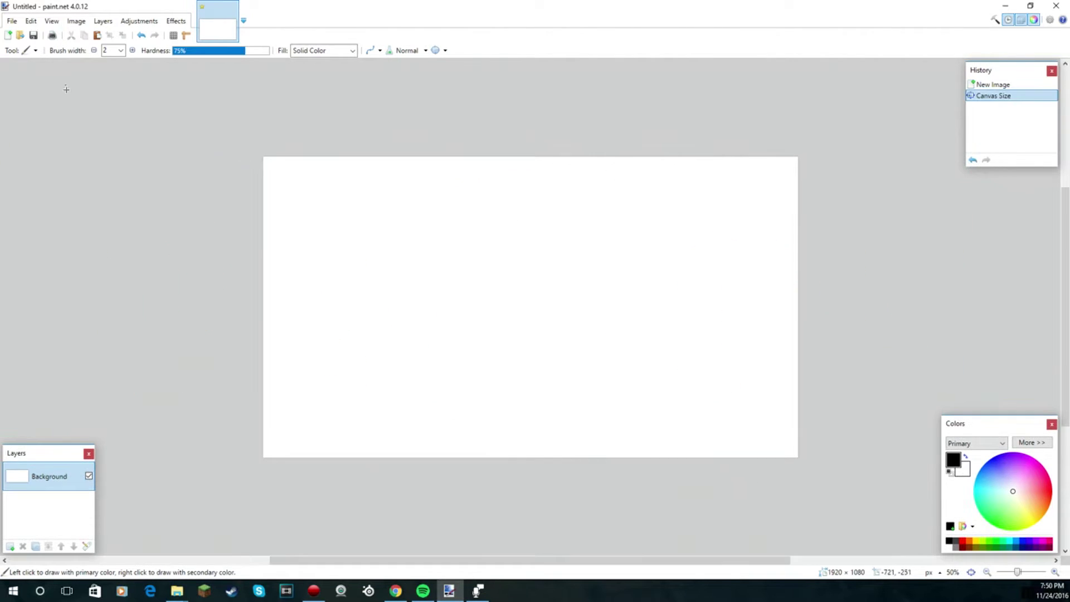
# - Open and close the Layers menu, then return to Google Chrome
pyautogui.click(103, 21)
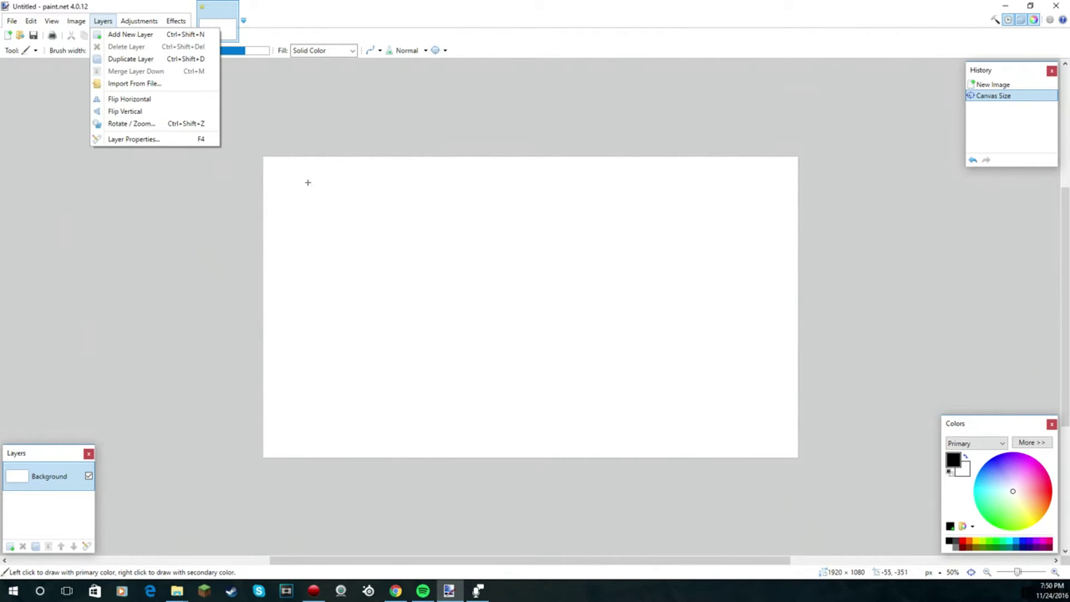
pyautogui.click(272, 139)
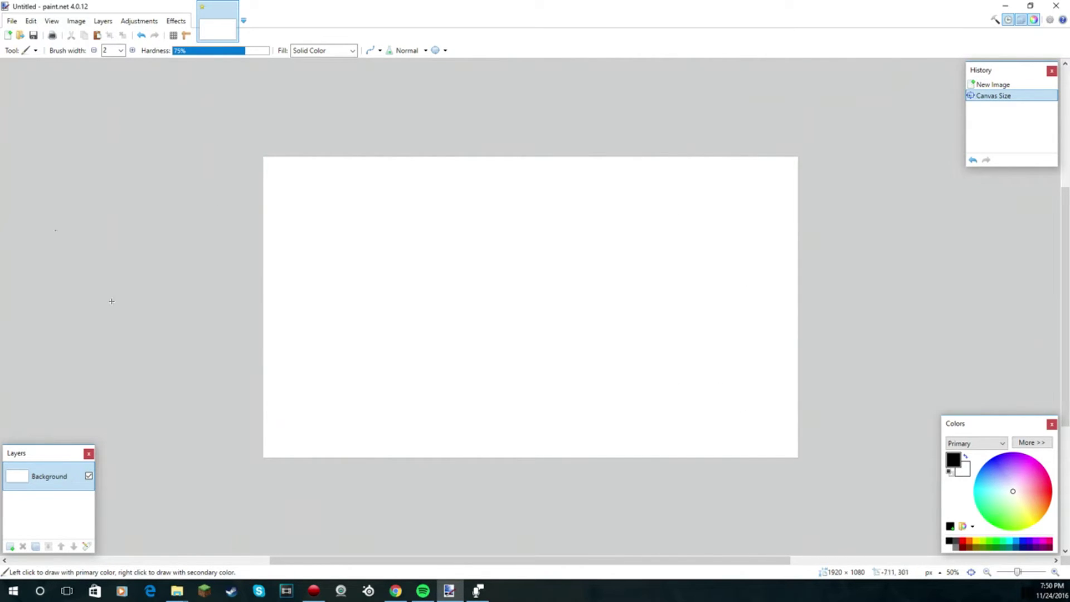
pyautogui.click(396, 591)
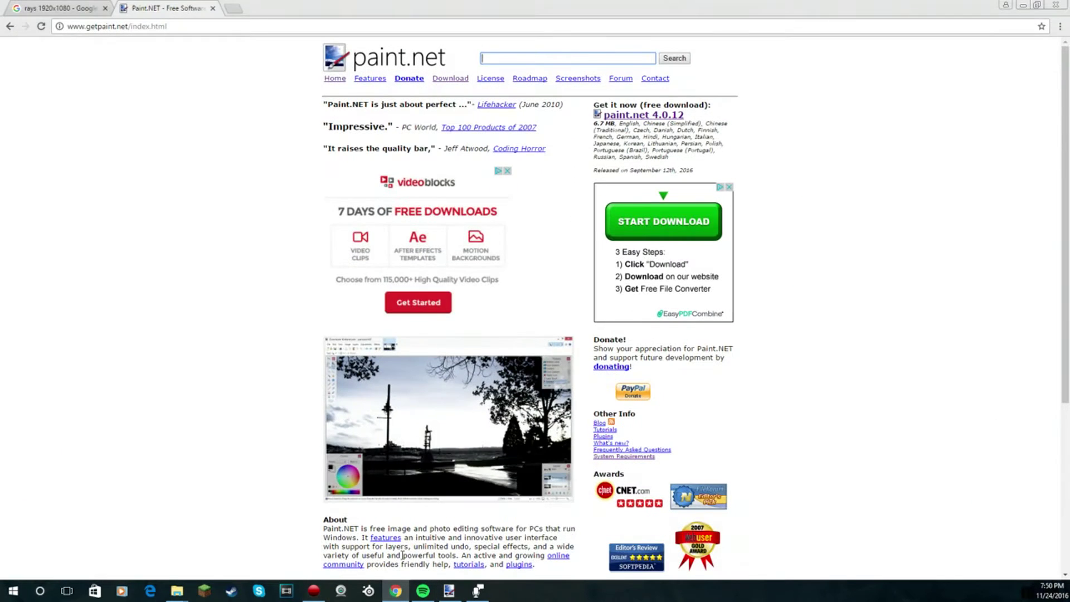
# - Show the rays 1920x1080 Google Images results and select '1920x1080' in the query
pyautogui.click(29, 7)
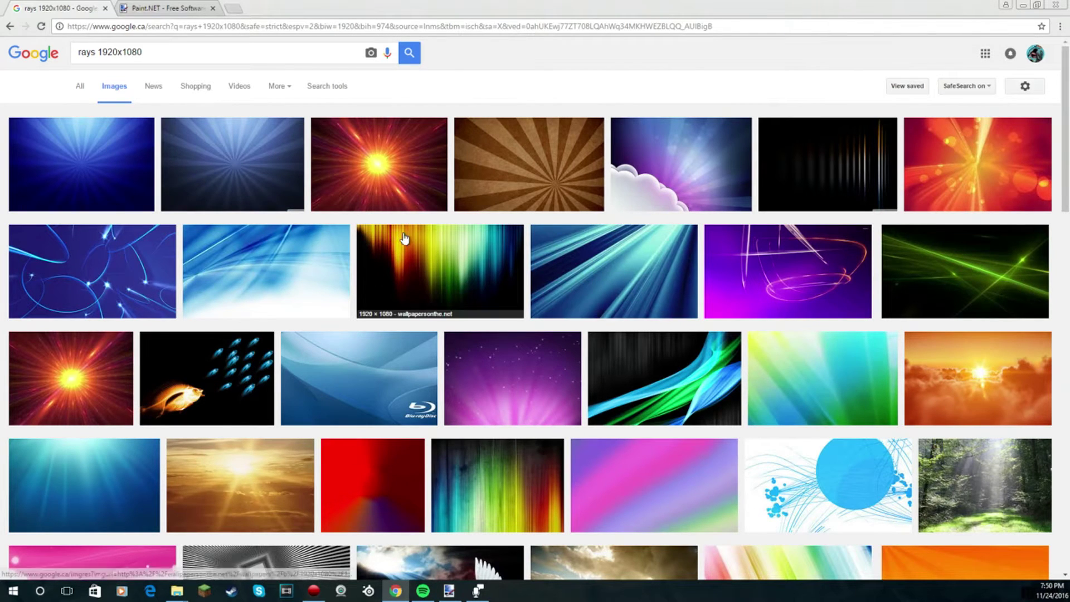
pyautogui.moveTo(98, 52); pyautogui.dragTo(142, 51)
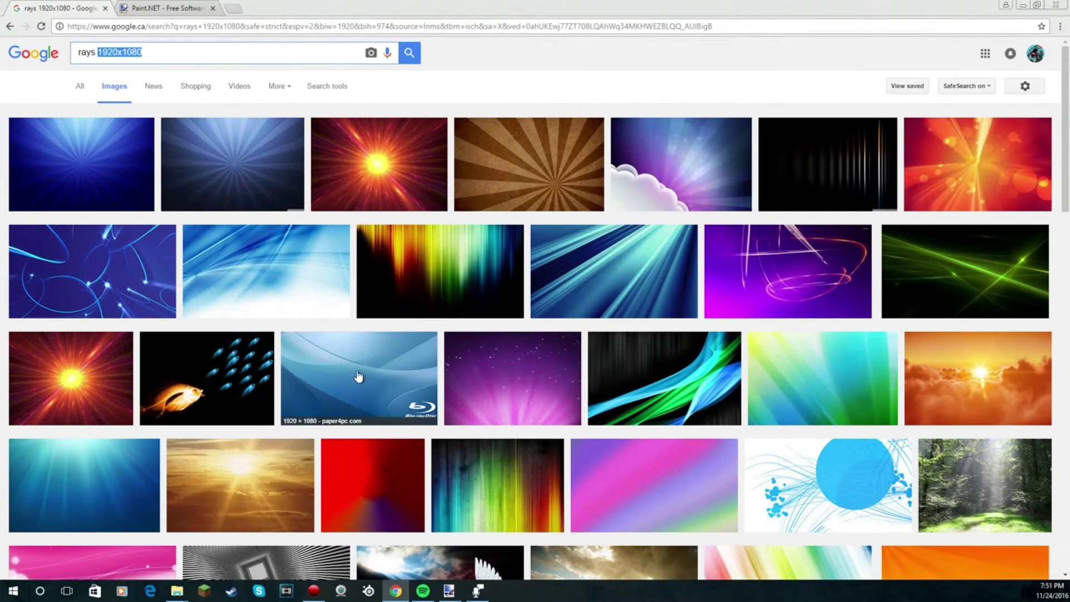
# - Copy the blue ray picture from the rays folder and return to paint.net
pyautogui.click(448, 591)
pyautogui.moveTo(176, 590)
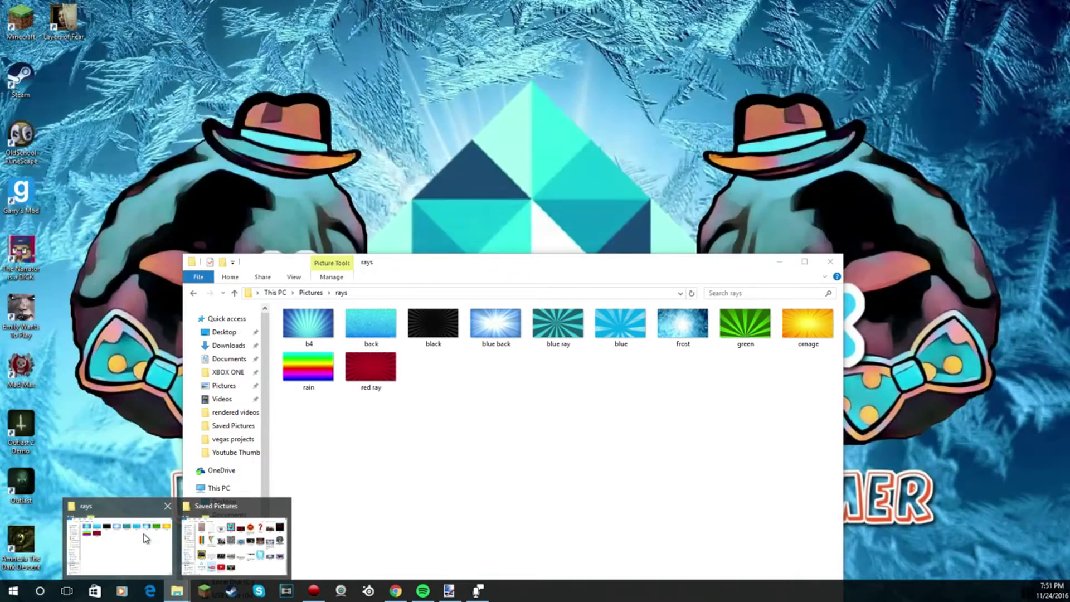
pyautogui.click(145, 537)
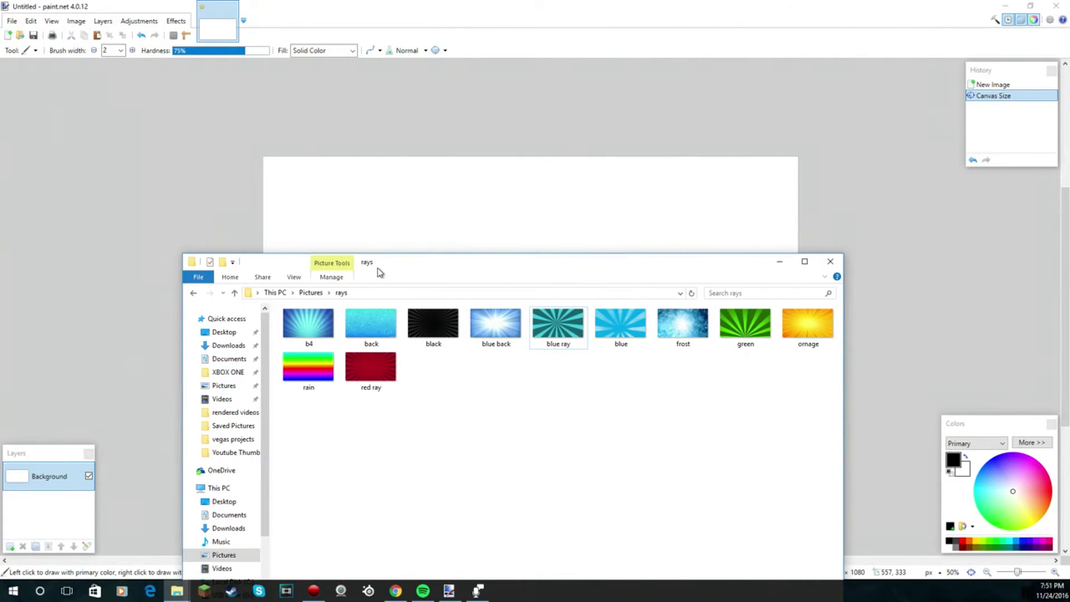
pyautogui.moveTo(377, 271)
pyautogui.mouseDown()
pyautogui.moveTo(377, 143)
pyautogui.moveTo(387, 262)
pyautogui.mouseUp()
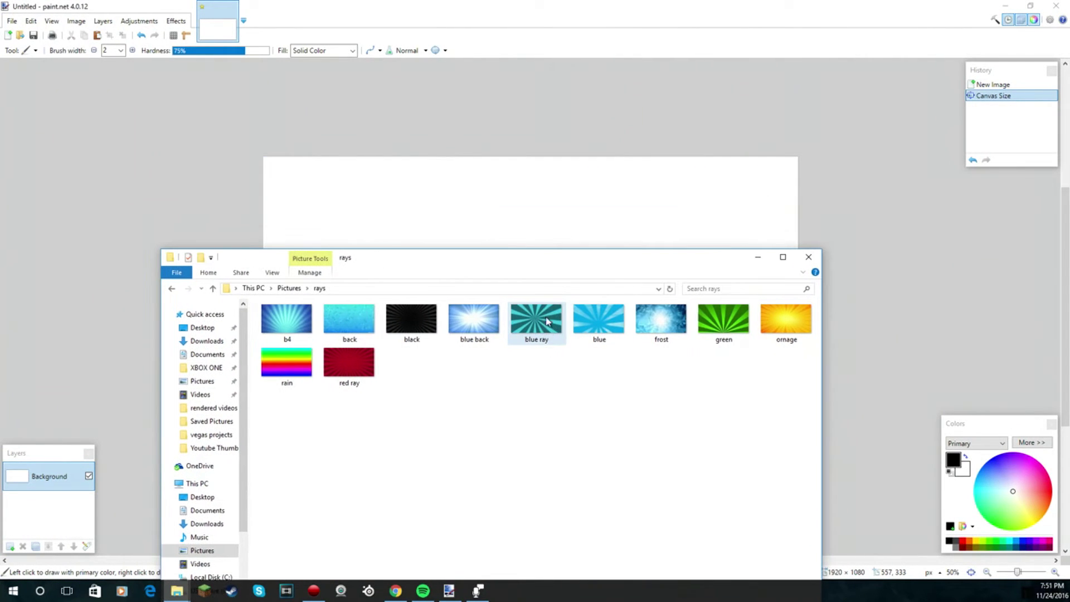
pyautogui.rightClick(522, 322)
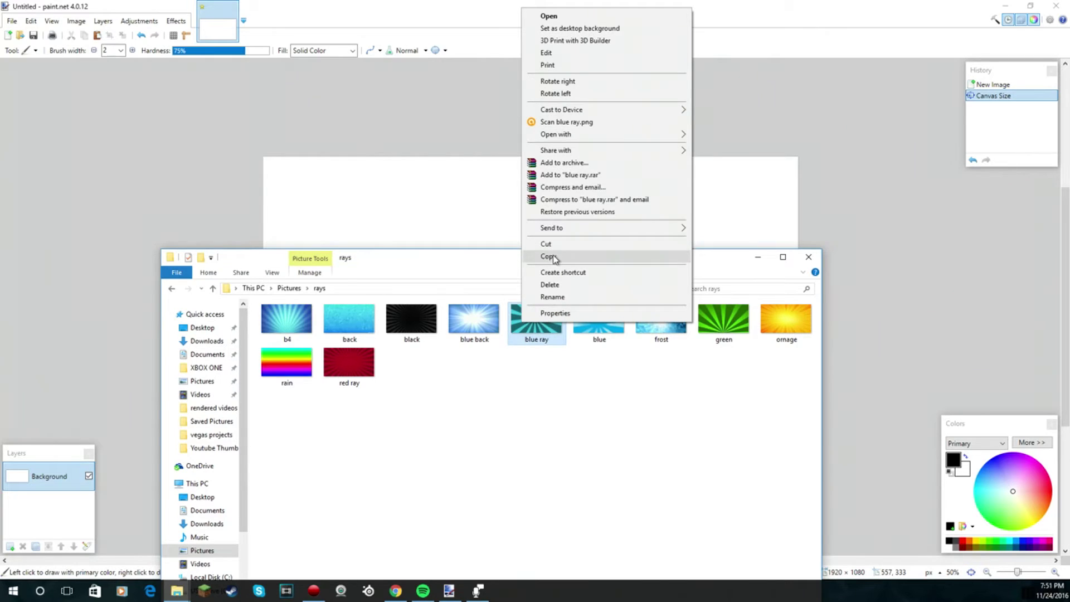
pyautogui.click(552, 257)
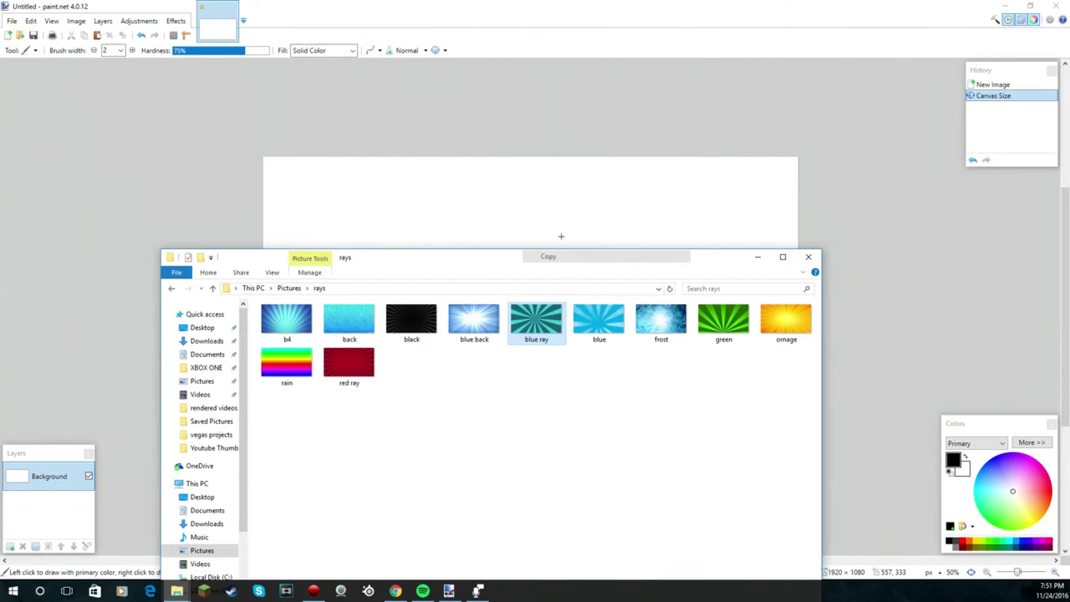
pyautogui.click(25, 478)
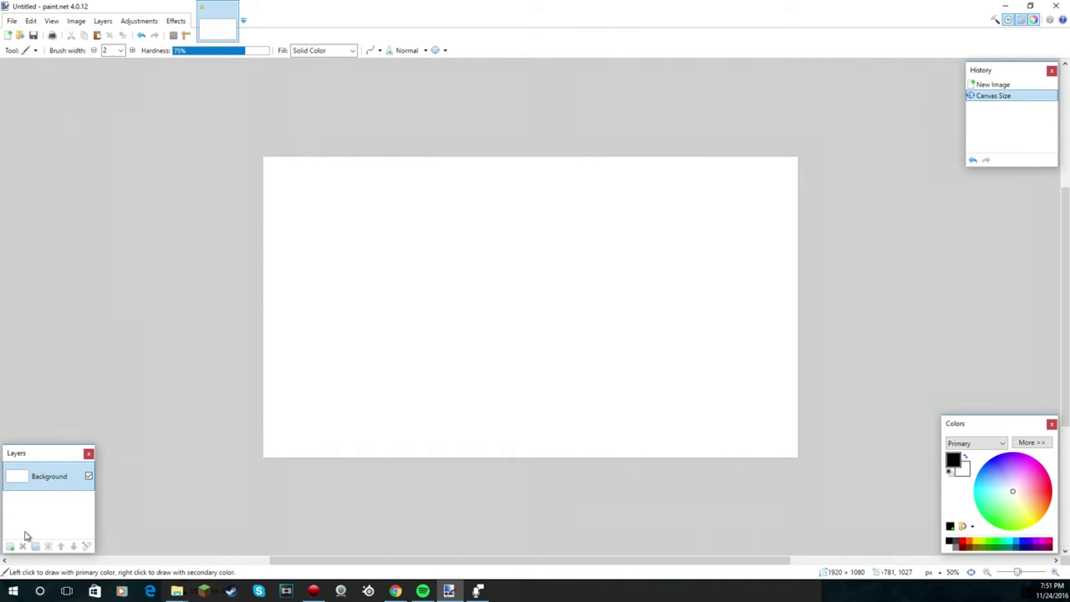
# - Paste the blue ray sunburst, add Layer 2, deselect, and choose the Text tool
pyautogui.hotkey('ctrl', 'v')
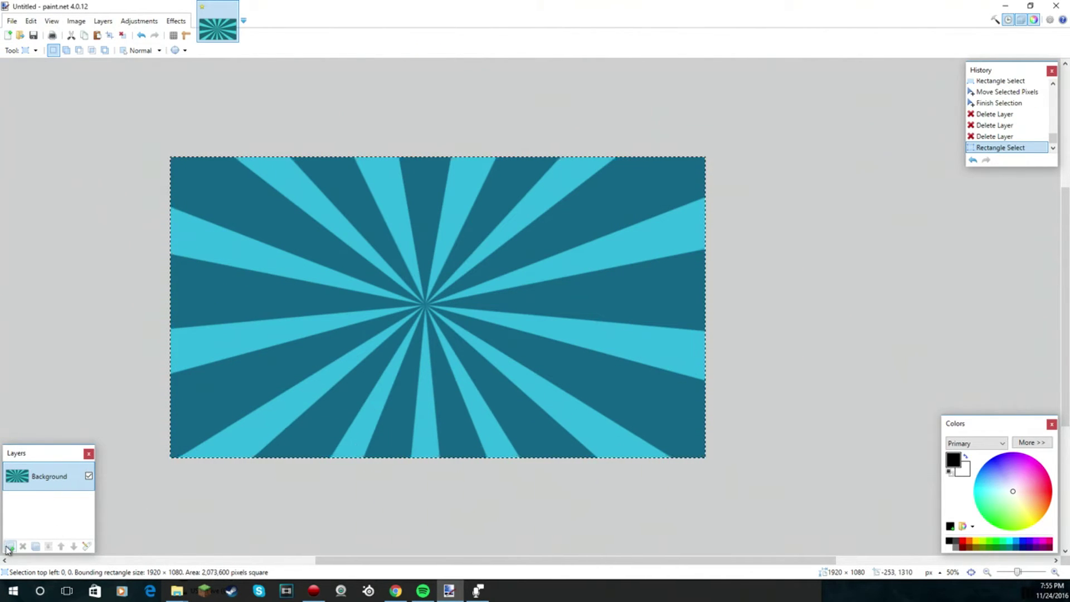
pyautogui.hotkey('ctrl', 'shift', 'n')
pyautogui.hotkey('ctrl', 'd')
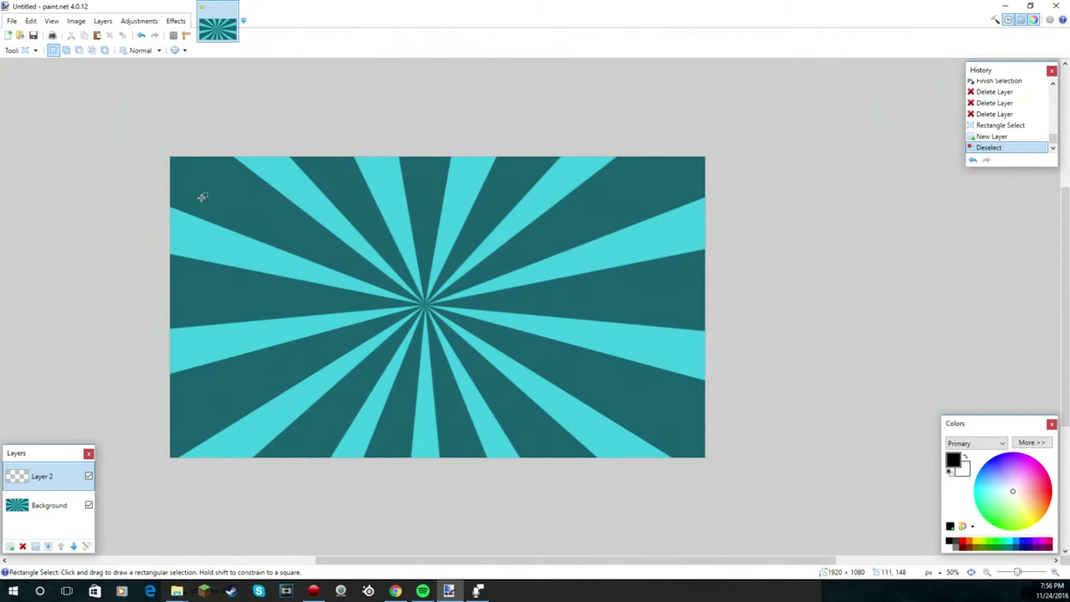
pyautogui.click(31, 50)
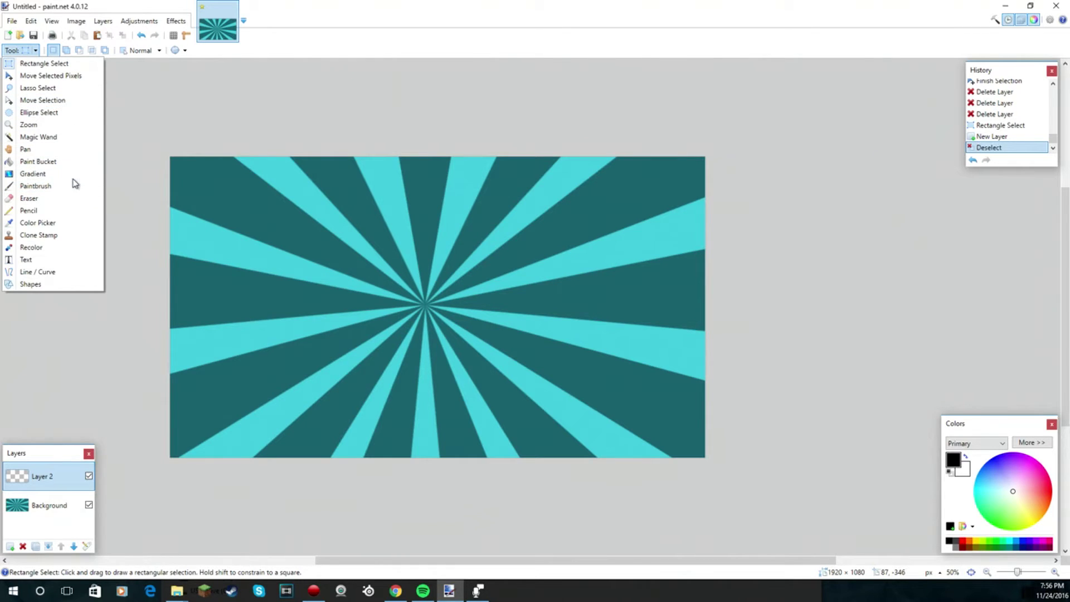
pyautogui.click(49, 259)
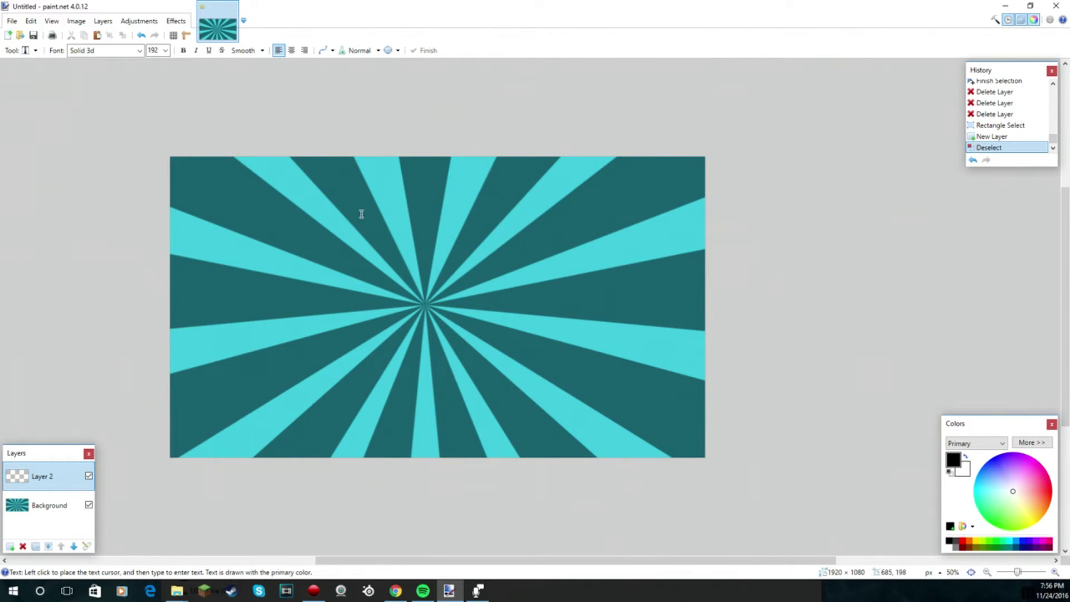
# - Type 'HOW TO MAKE A' at font size 144 near the top of the sunburst
pyautogui.click(357, 184)
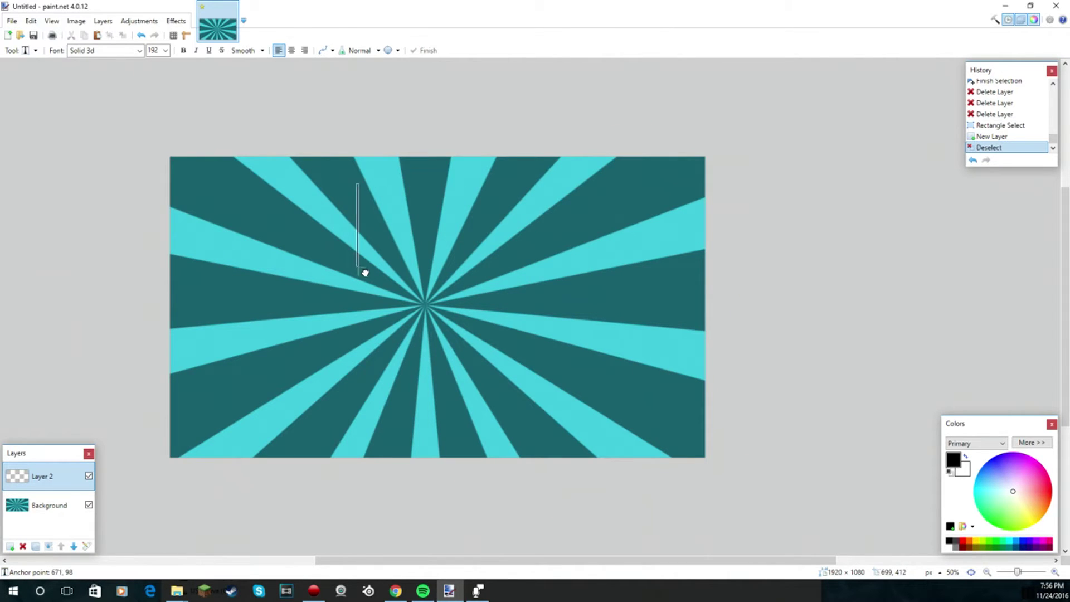
pyautogui.moveTo(362, 271); pyautogui.dragTo(280, 243)
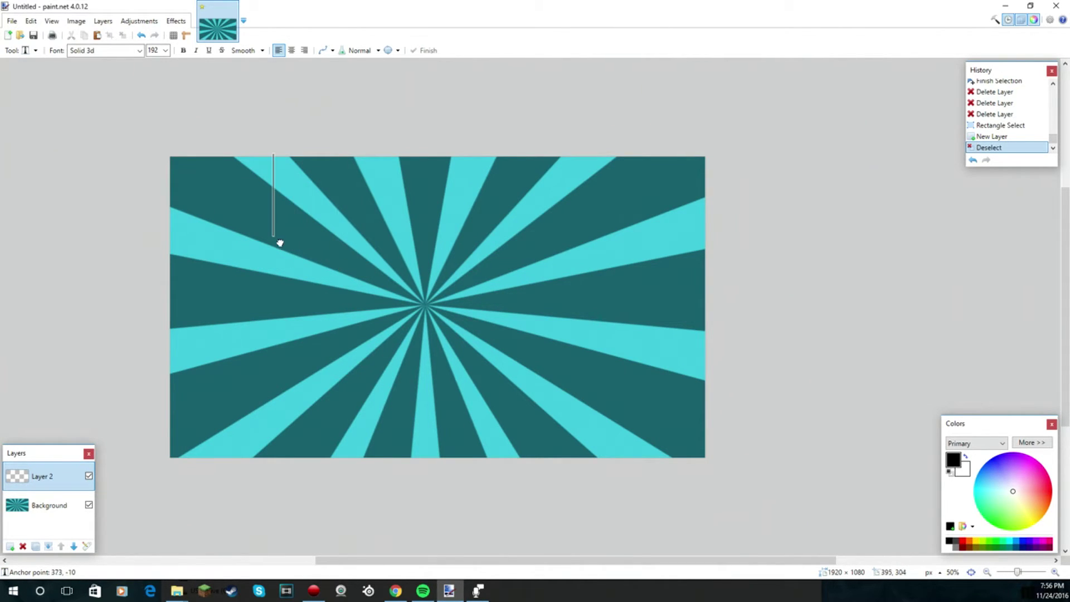
pyautogui.click(166, 50)
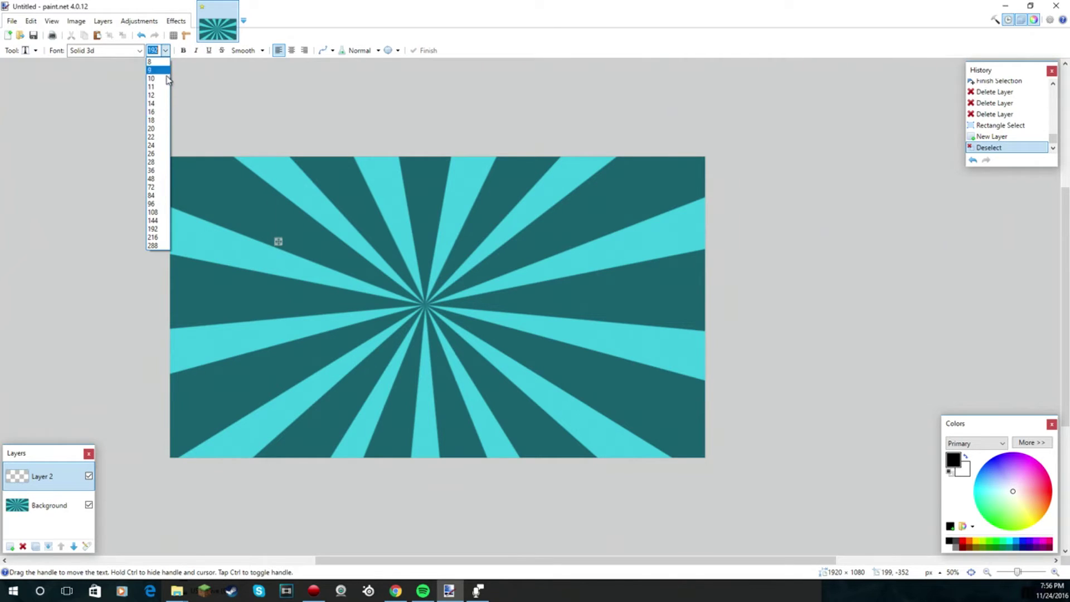
pyautogui.click(153, 221)
pyautogui.write('HOW TO ')
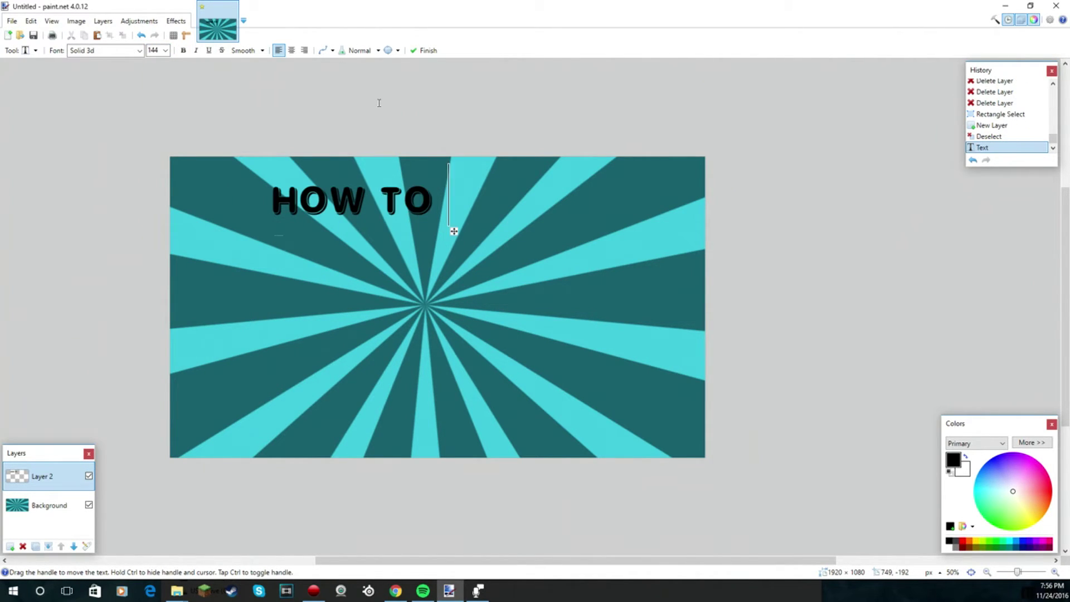
pyautogui.write(',')
pyautogui.press('BackSpace')
pyautogui.write('MAKE ')
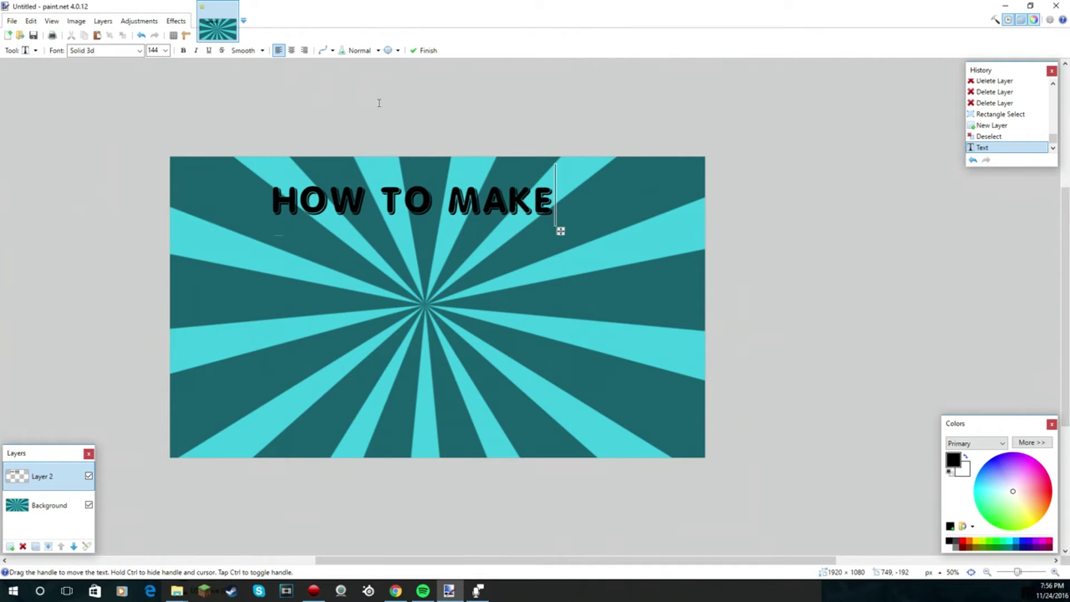
pyautogui.write('A')
# - Enlarge the title text to size 170 and move it along the top
pyautogui.doubleClick(153, 50)
pyautogui.write('170')
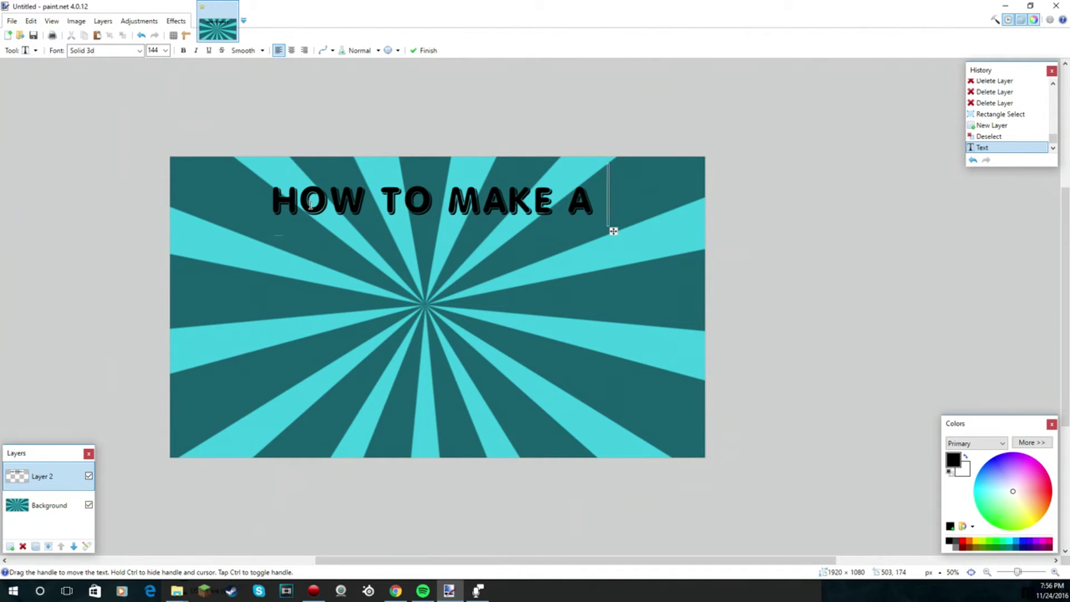
pyautogui.press('Return')
pyautogui.moveTo(247, 328); pyautogui.dragTo(255, 312)
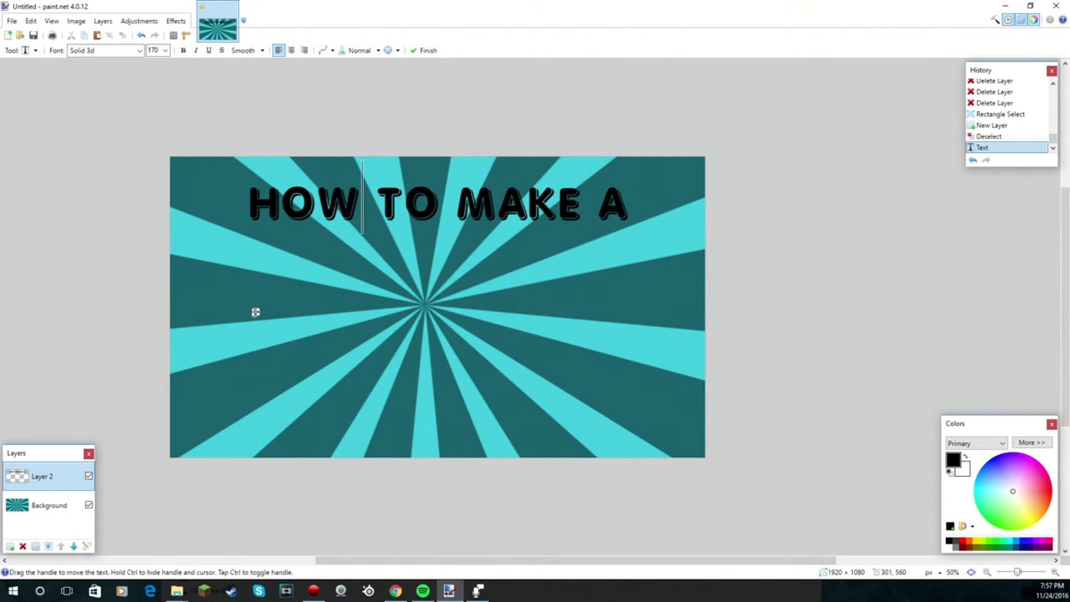
# - Add Layer 3 and paste the YouTube logo from Saved Pictures onto it
pyautogui.click(10, 546)
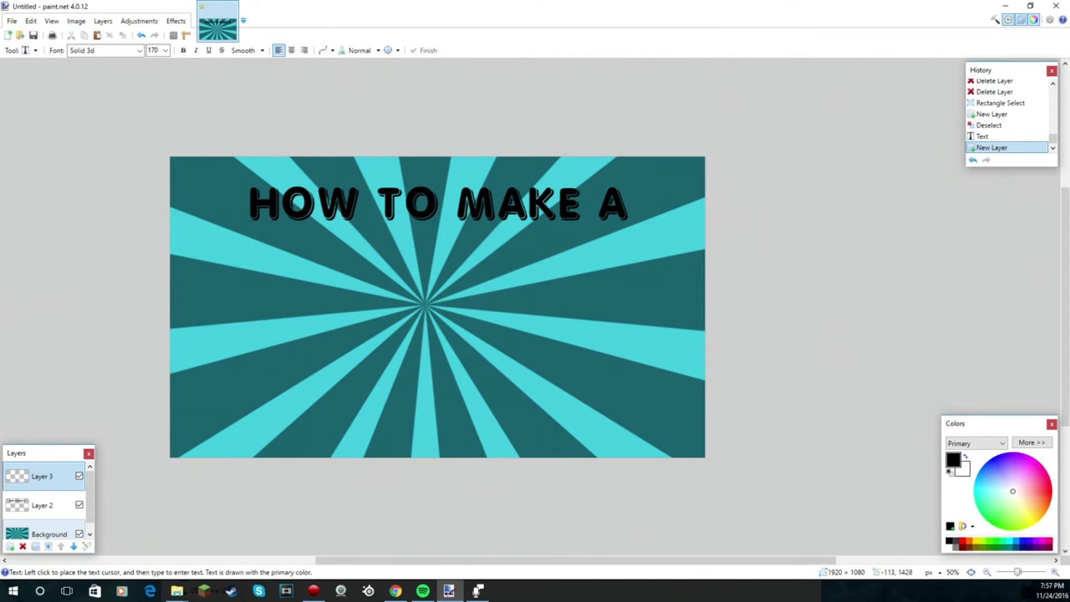
pyautogui.click(176, 591)
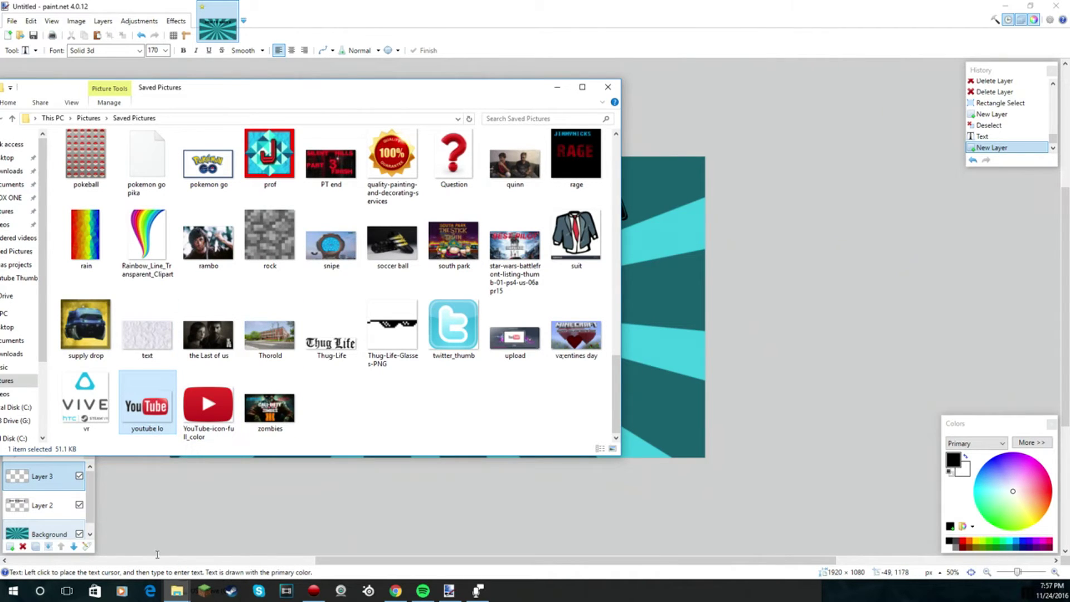
pyautogui.moveTo(276, 96)
pyautogui.mouseDown()
pyautogui.moveTo(72, 143)
pyautogui.moveTo(0, 122)
pyautogui.mouseUp()
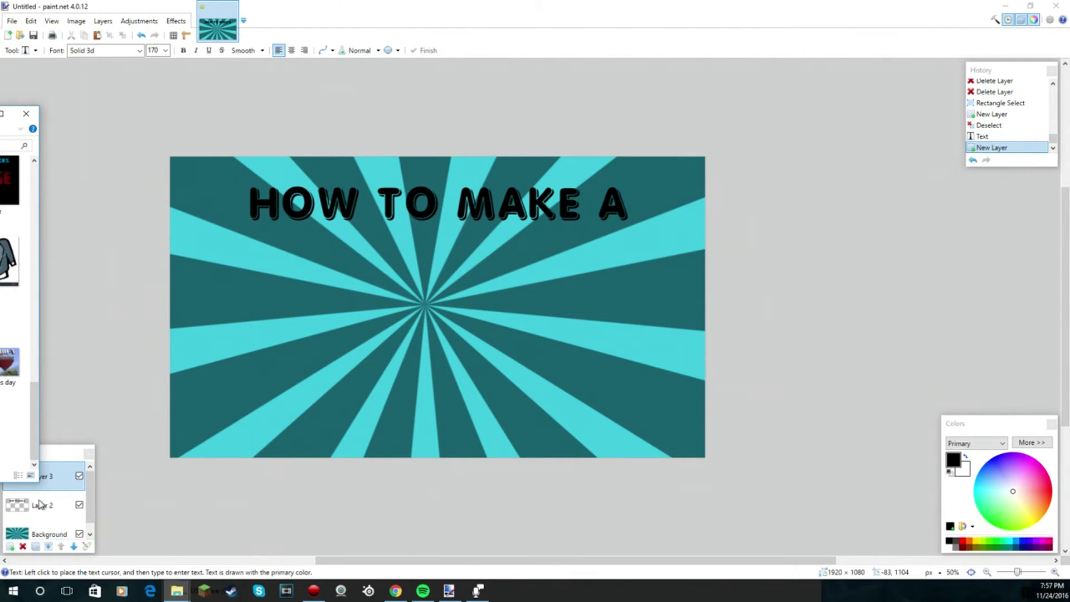
pyautogui.click(54, 461)
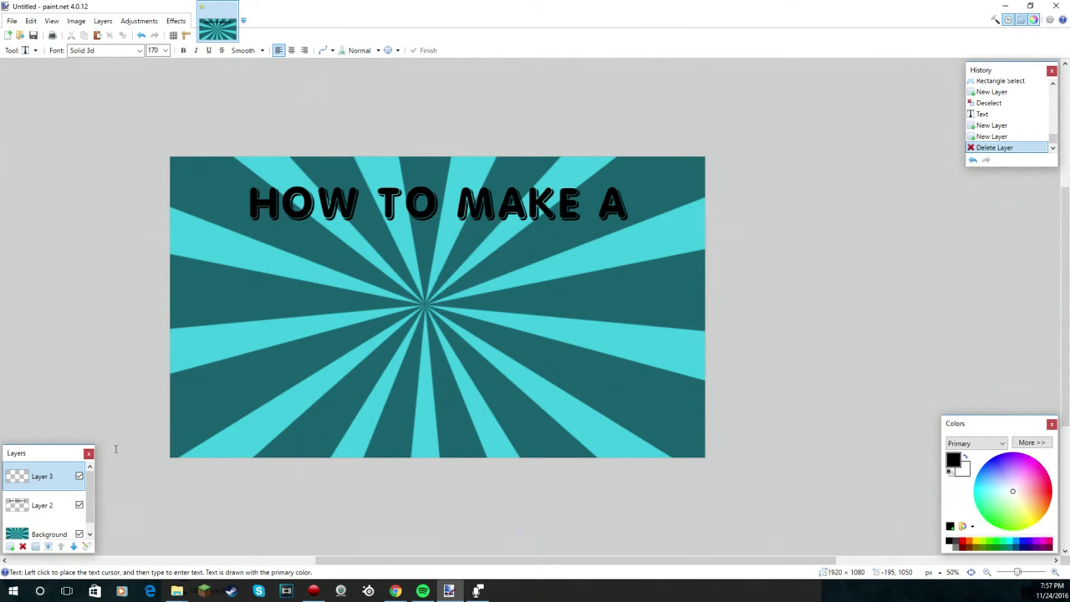
pyautogui.hotkey('ctrl', 'v')
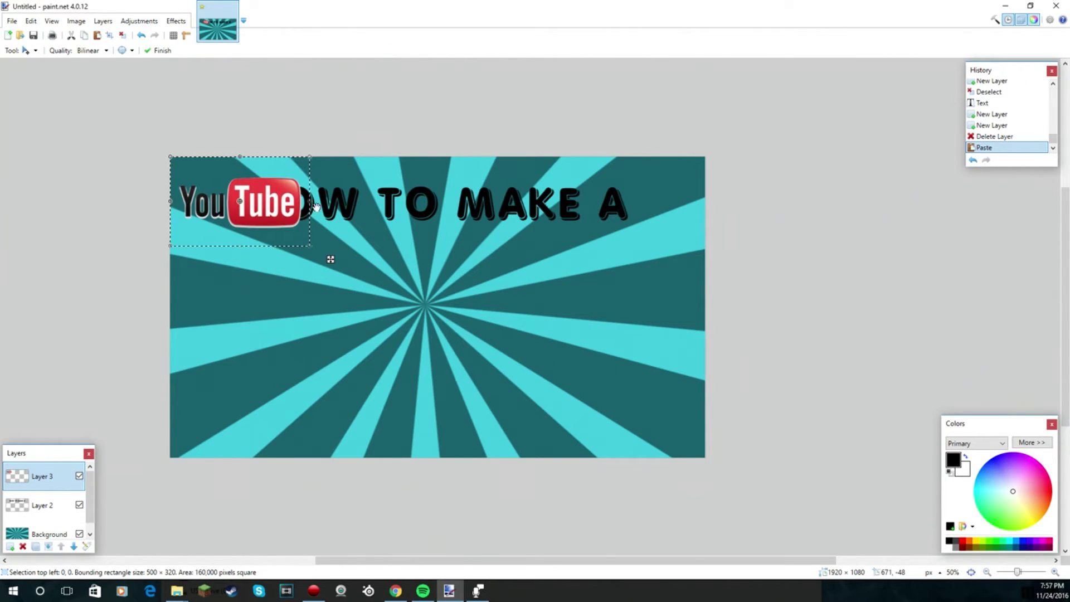
# - Place the YouTube logo below 'HOW TO MAKE A', finish it, and add a new layer
pyautogui.moveTo(331, 259); pyautogui.dragTo(589, 369)
pyautogui.moveTo(540, 334); pyautogui.dragTo(456, 288)
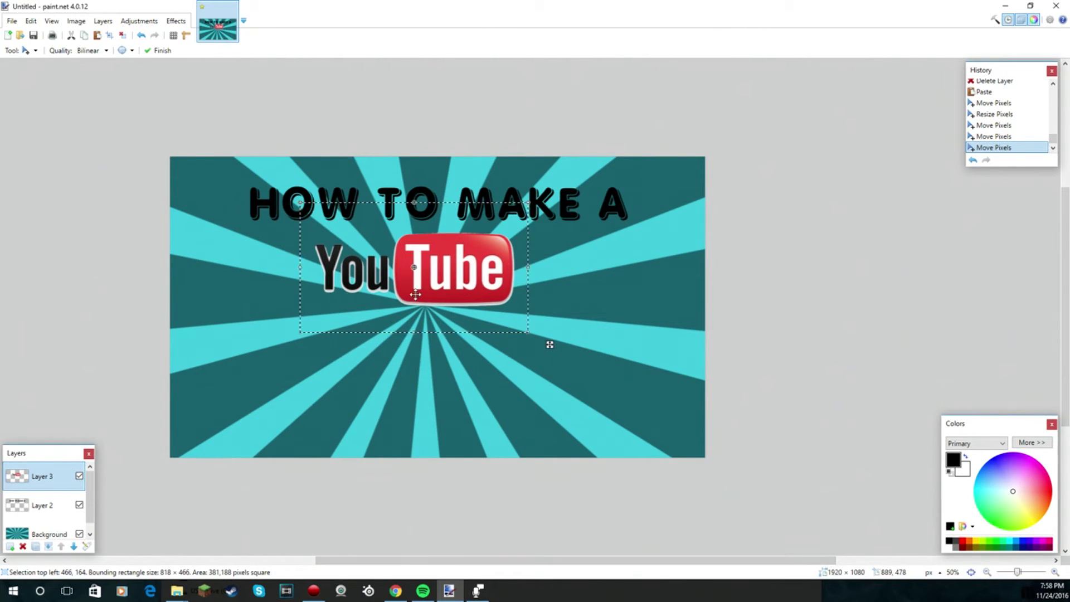
pyautogui.click(42, 506)
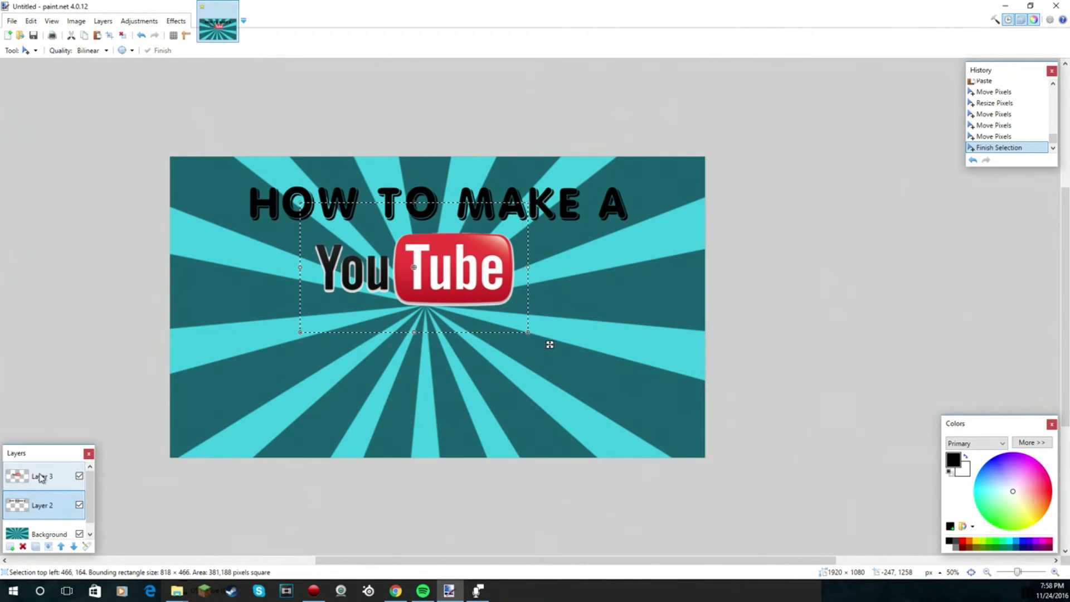
pyautogui.click(10, 546)
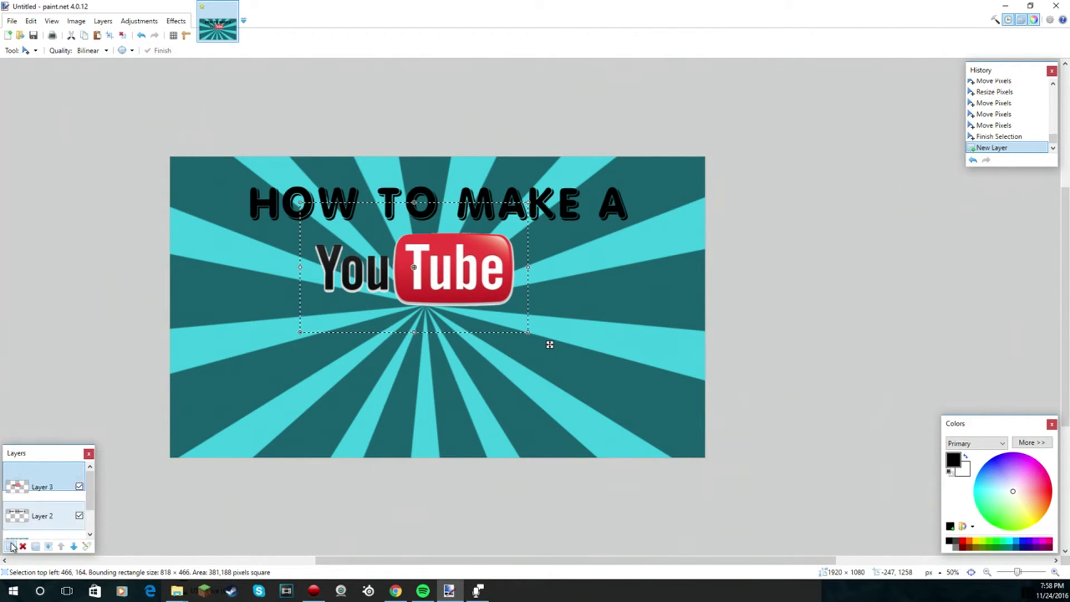
pyautogui.click(335, 384)
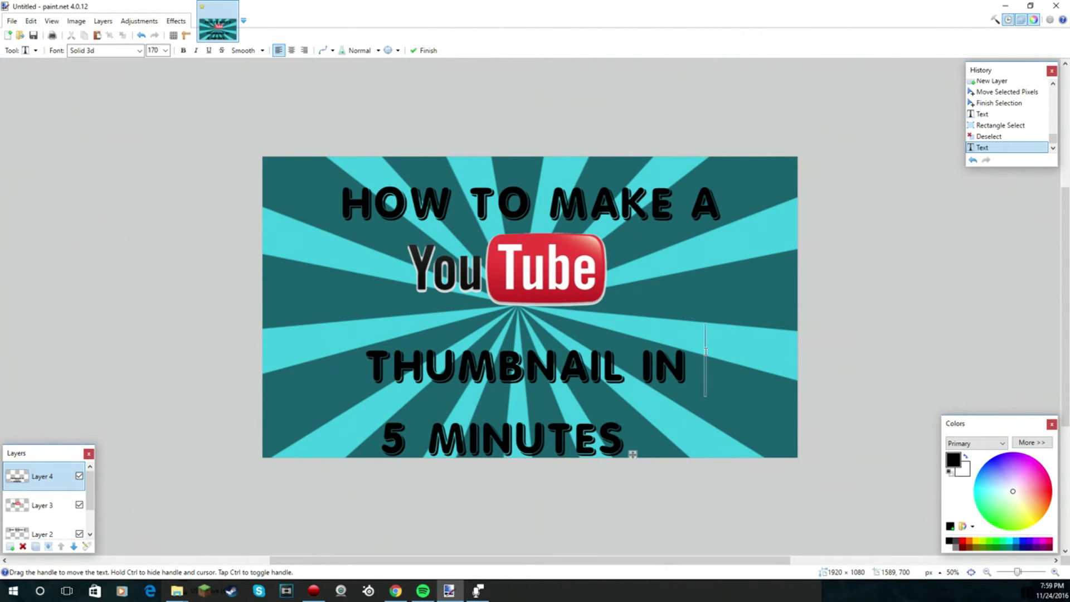
# - Insert 'UNDER' before '5 MINUTES', shift the red line into place and commit it
pyautogui.click(382, 426)
pyautogui.write('U')
pyautogui.write('NDE')
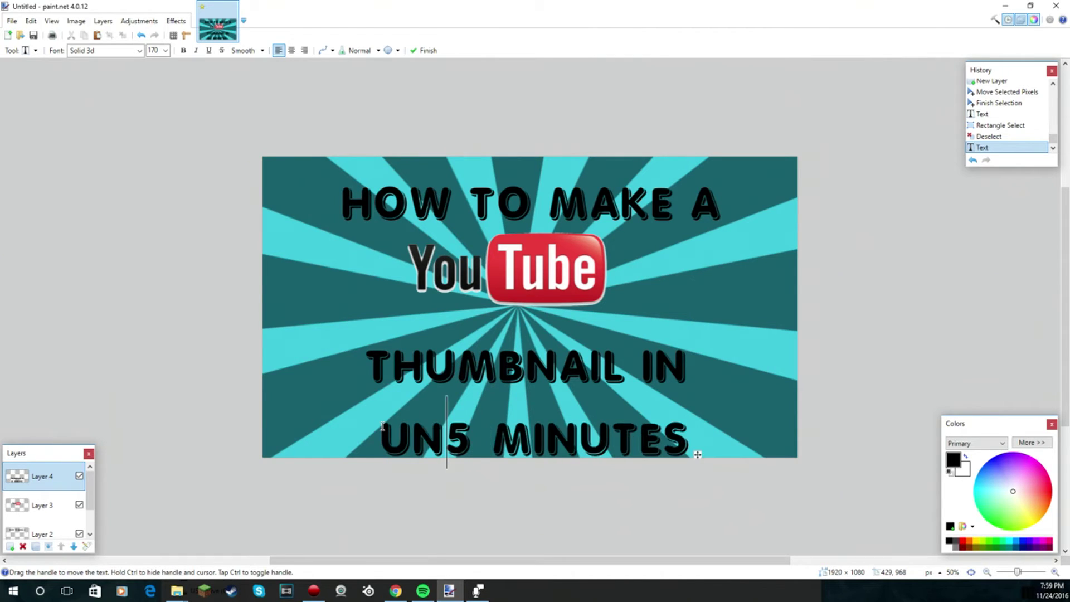
pyautogui.write('R')
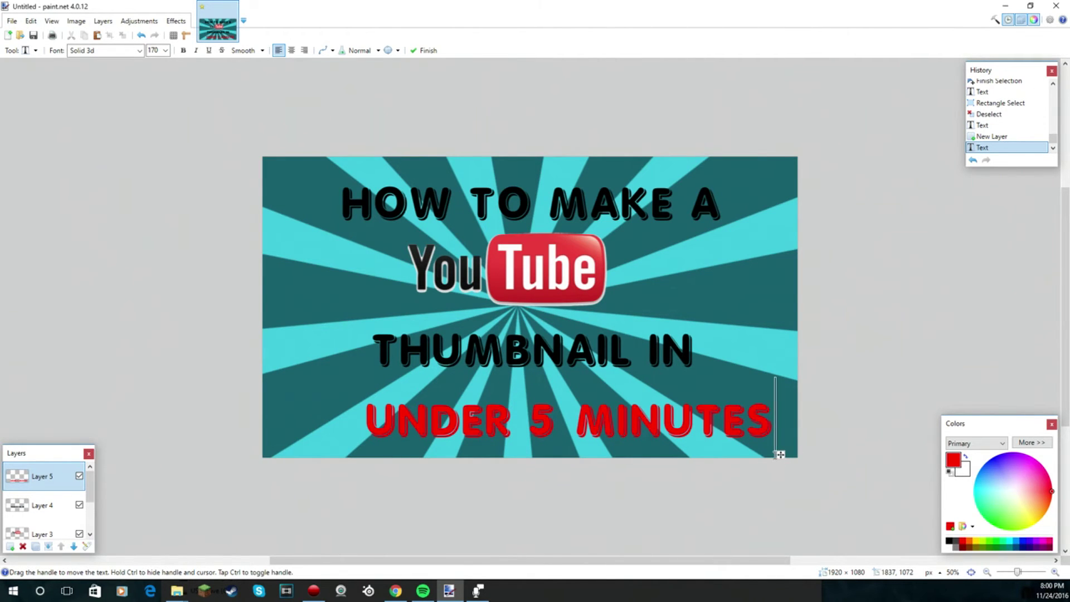
pyautogui.moveTo(780, 452); pyautogui.dragTo(748, 453)
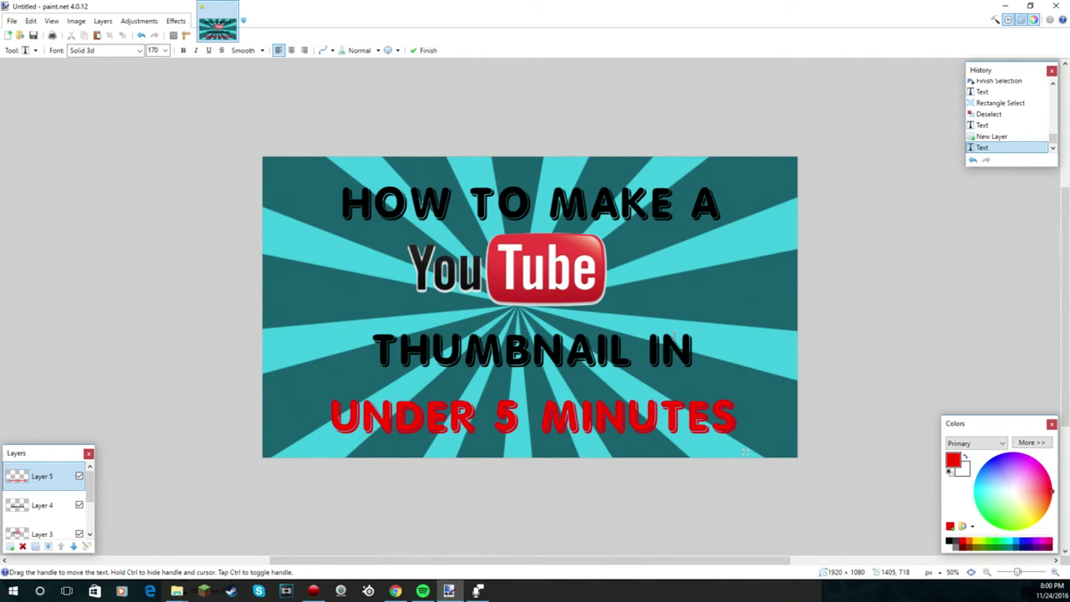
pyautogui.click(39, 537)
# - Select Layer 3 with the YouTube logo and select its entire contents
pyautogui.click(42, 495)
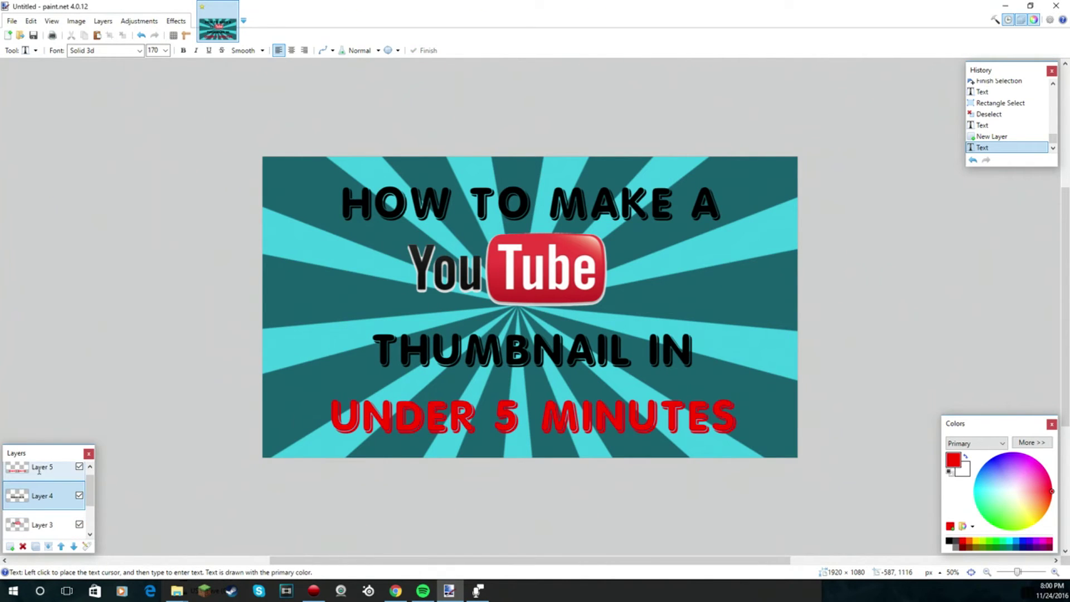
pyautogui.click(39, 470)
pyautogui.click(35, 525)
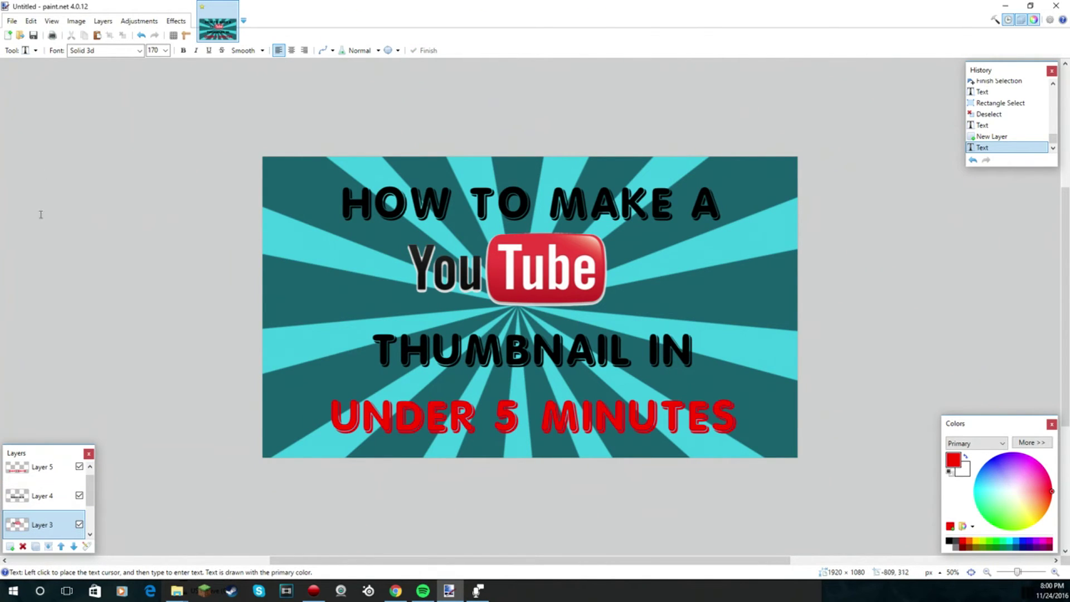
pyautogui.click(35, 50)
pyautogui.click(39, 62)
pyautogui.hotkey('ctrl', 'a')
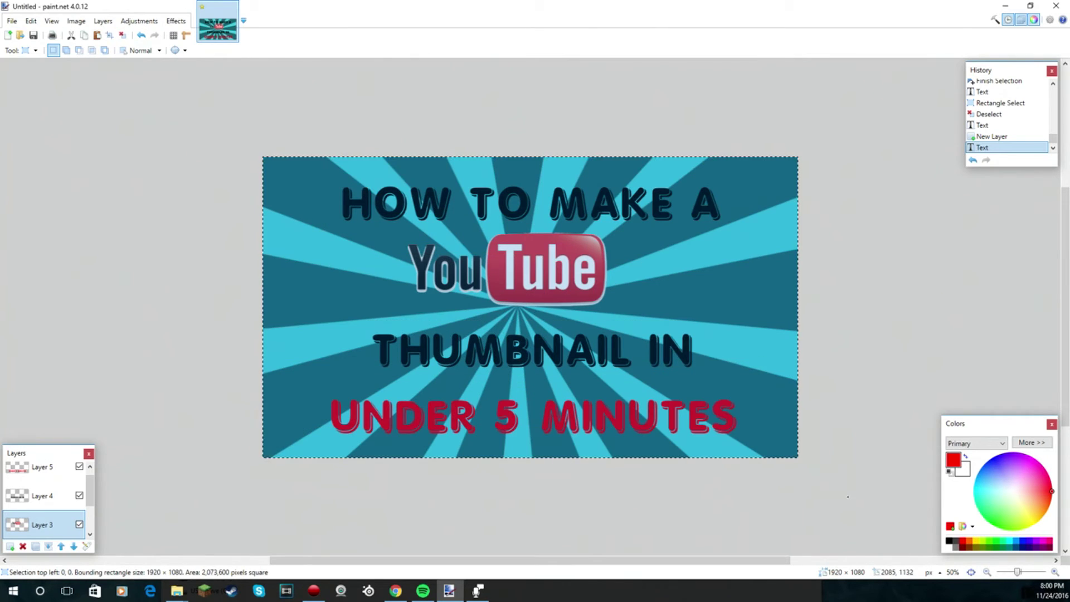
pyautogui.moveTo(847, 496); pyautogui.dragTo(847, 497)
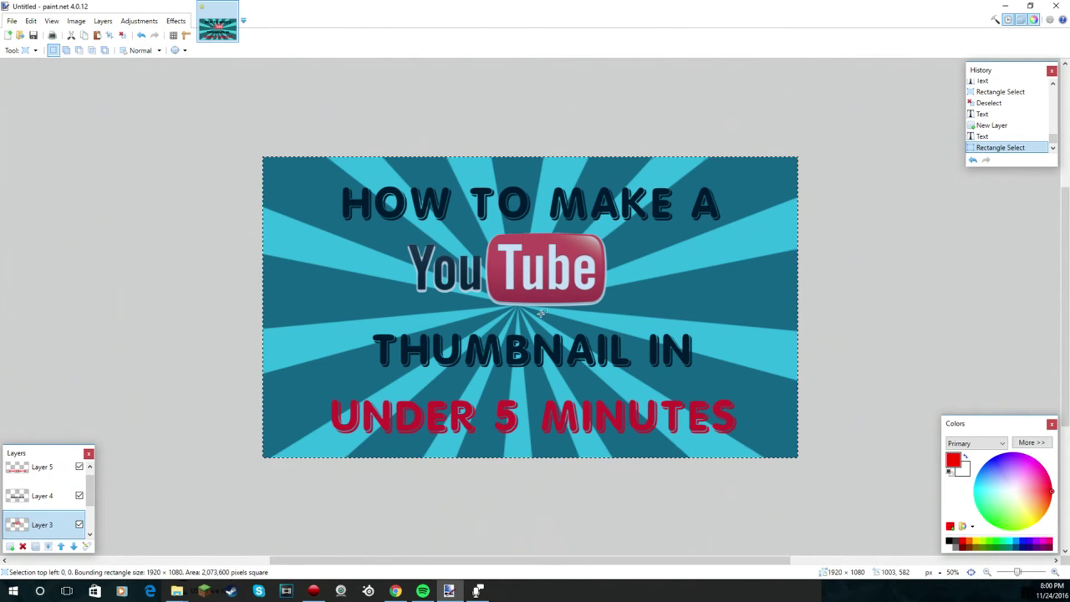
# - Nudge the YouTube logo slightly right and down, then deselect
pyautogui.click(34, 50)
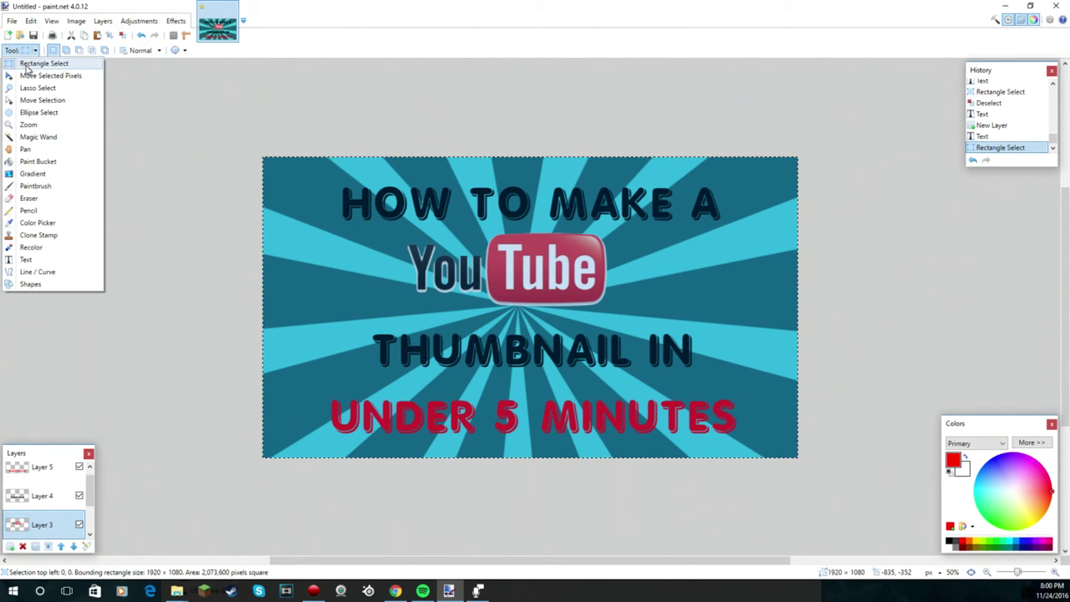
pyautogui.click(33, 75)
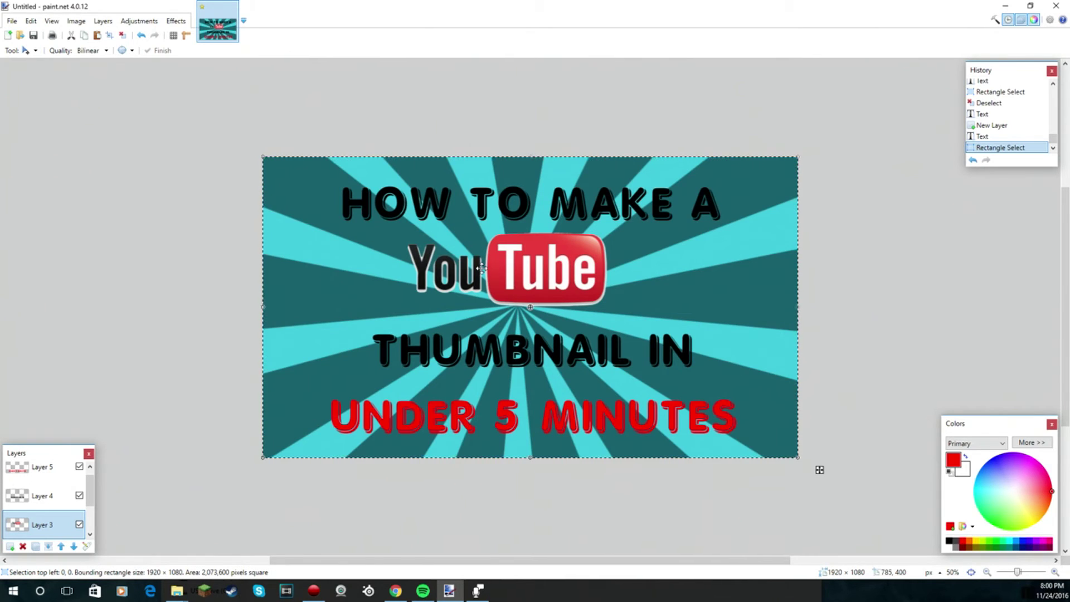
pyautogui.moveTo(481, 268); pyautogui.dragTo(500, 278)
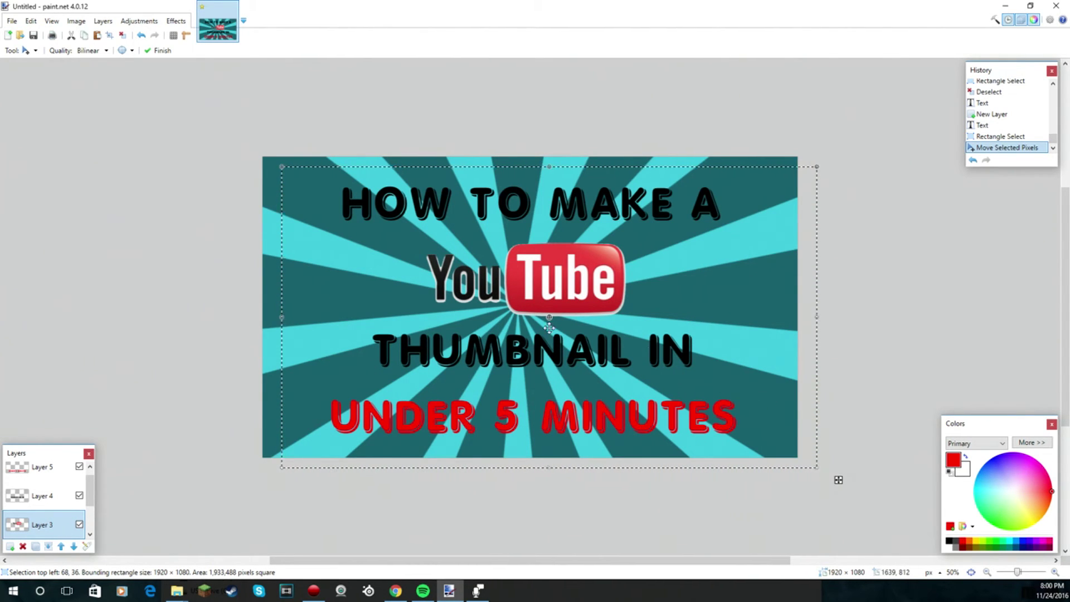
pyautogui.moveTo(256, 495); pyautogui.dragTo(263, 495)
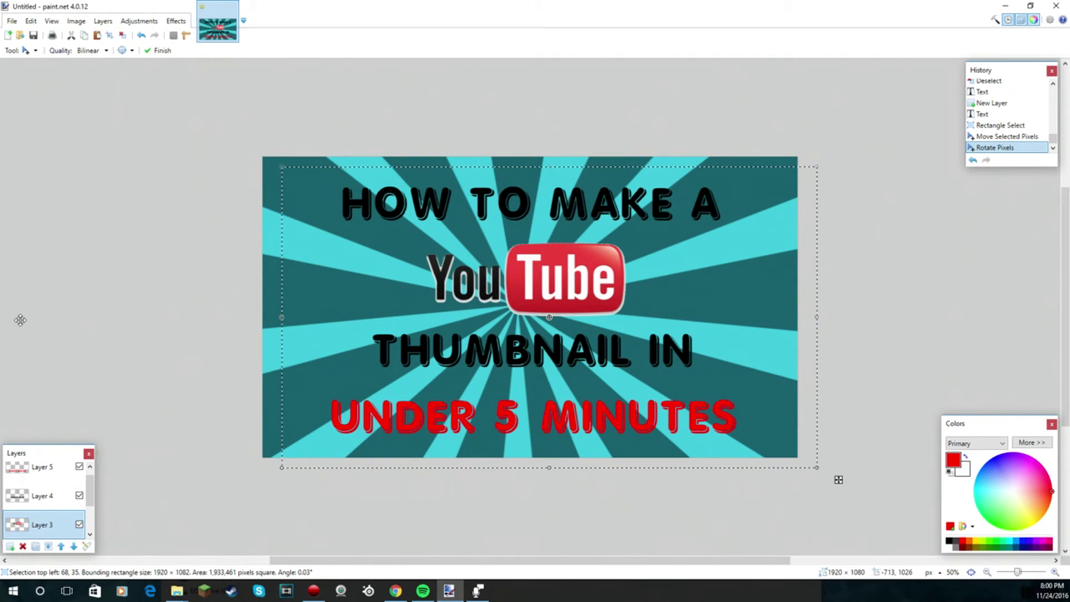
pyautogui.click(26, 50)
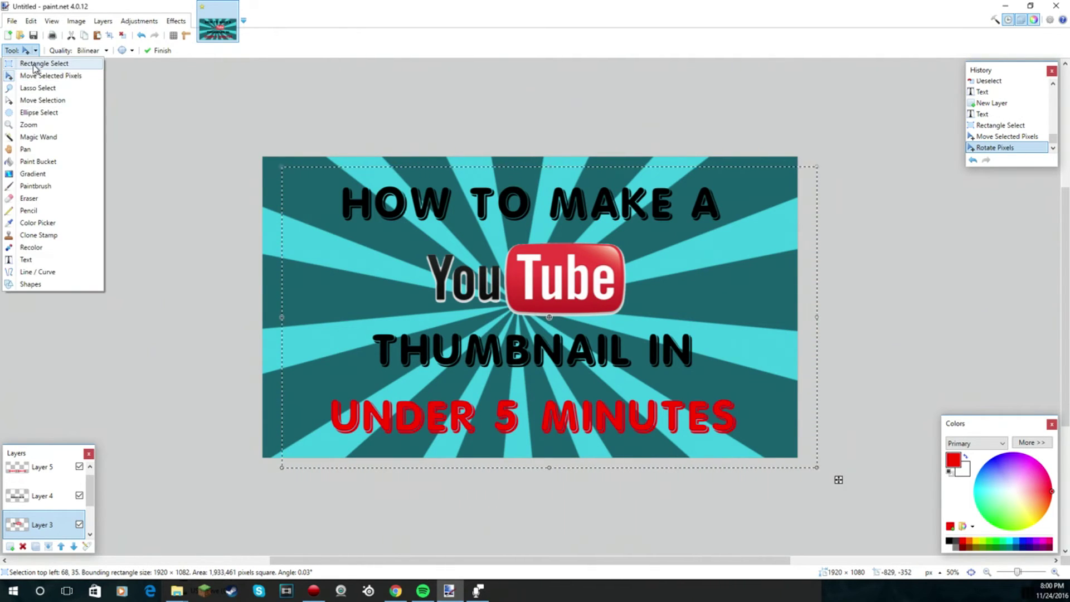
pyautogui.click(39, 65)
pyautogui.hotkey('ctrl', 'd')
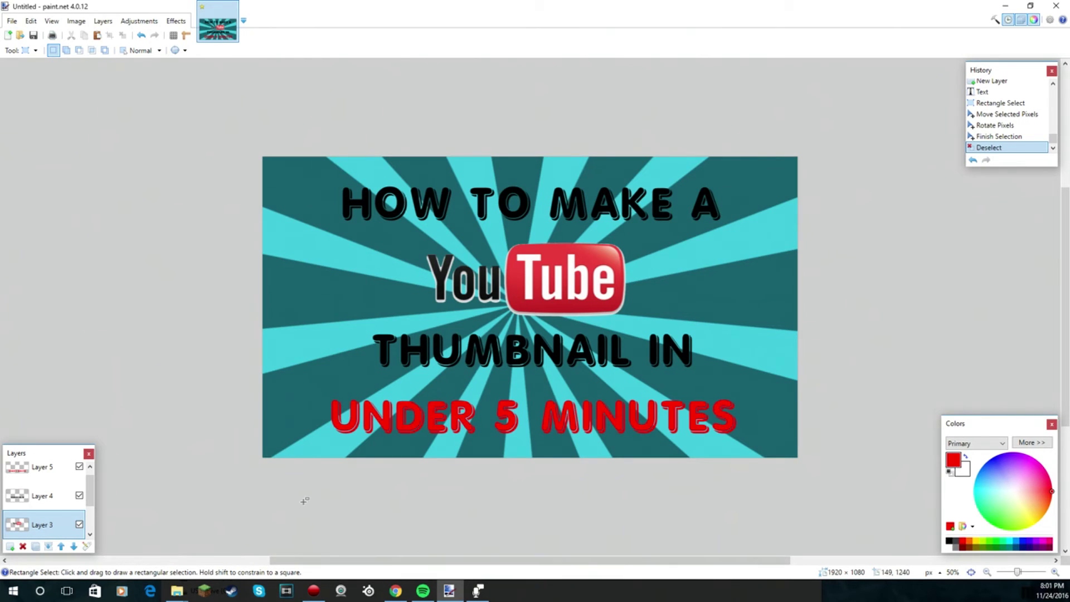
# - Paste the palette image as a new layer, shrink it to about 430×335 beside the logo, and add Layer 7
pyautogui.hotkey('alt', 'Tab')
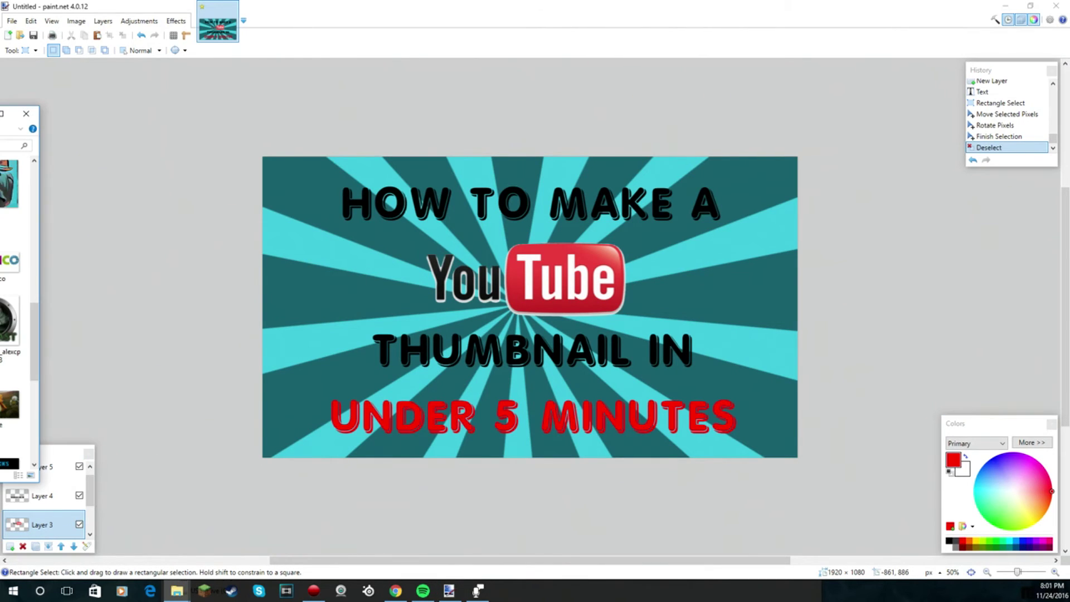
pyautogui.click(346, 4)
pyautogui.hotkey('ctrl', 'shift', 'v')
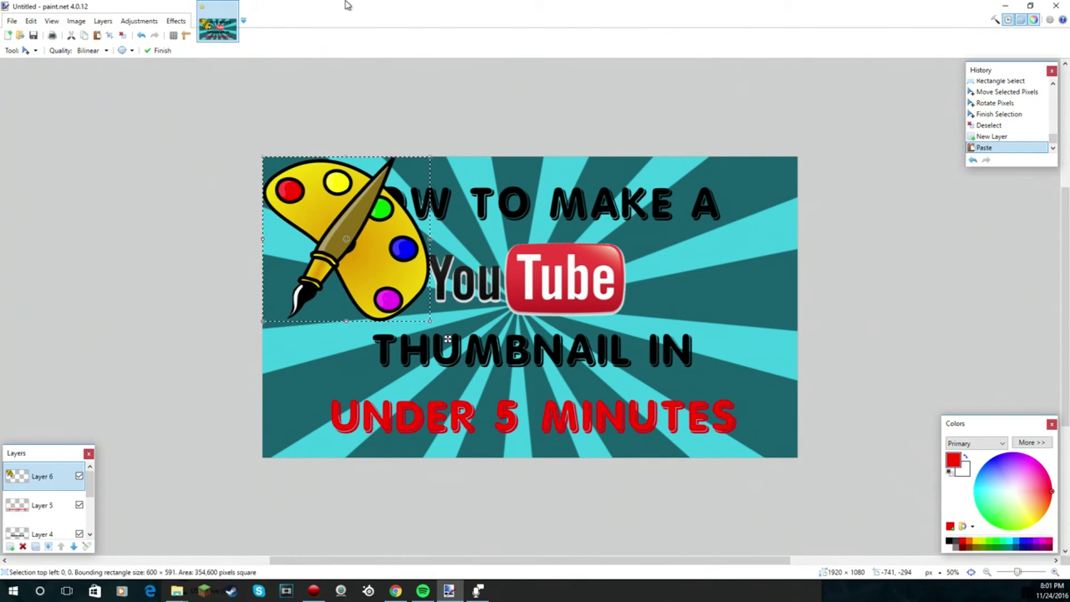
pyautogui.moveTo(430, 319); pyautogui.dragTo(386, 340)
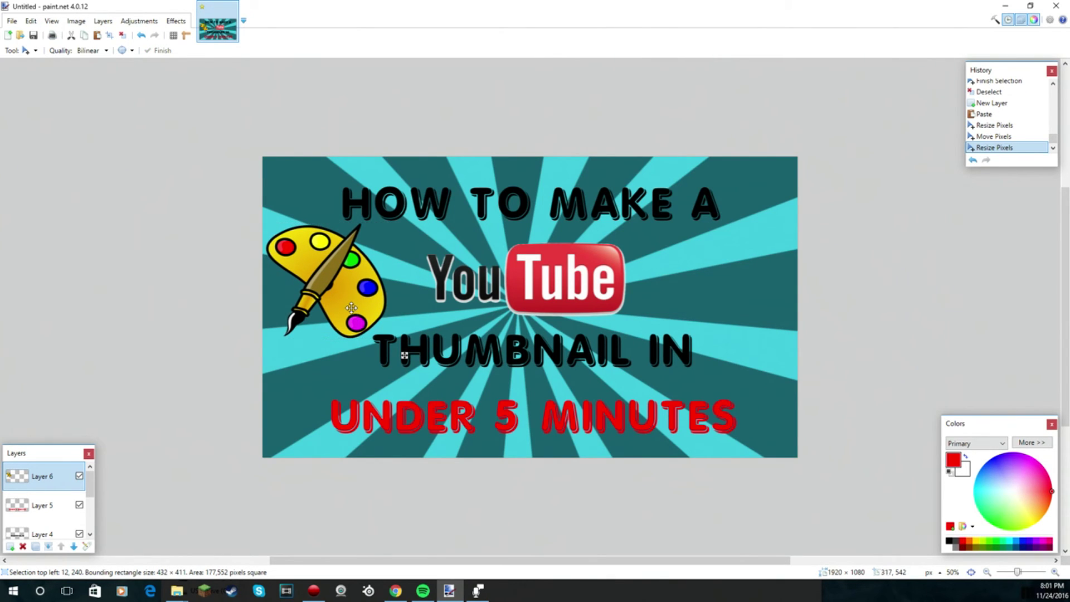
pyautogui.moveTo(351, 307); pyautogui.dragTo(352, 310)
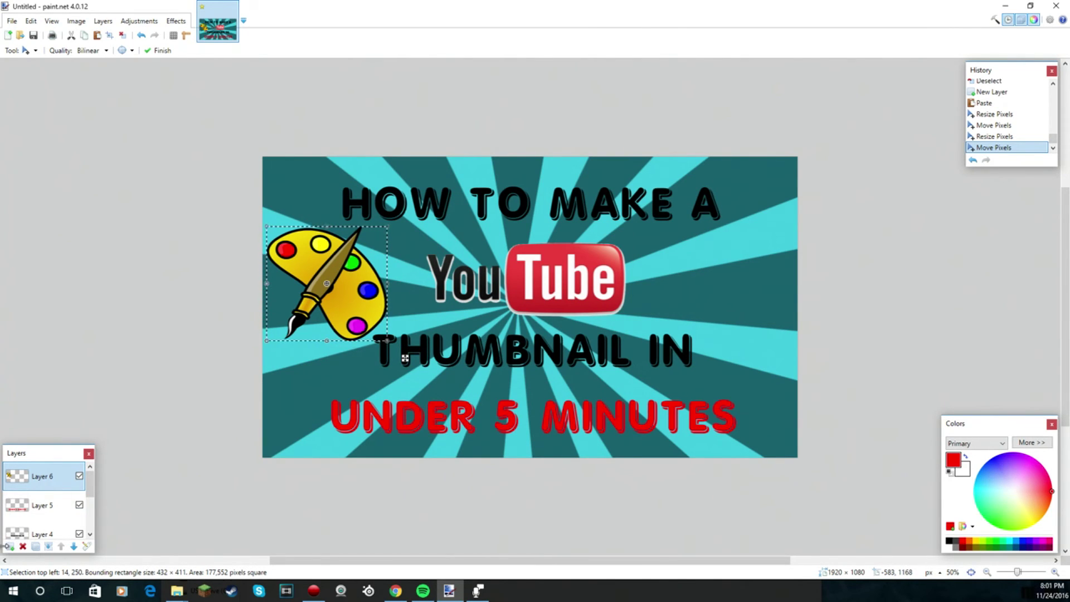
pyautogui.click(10, 546)
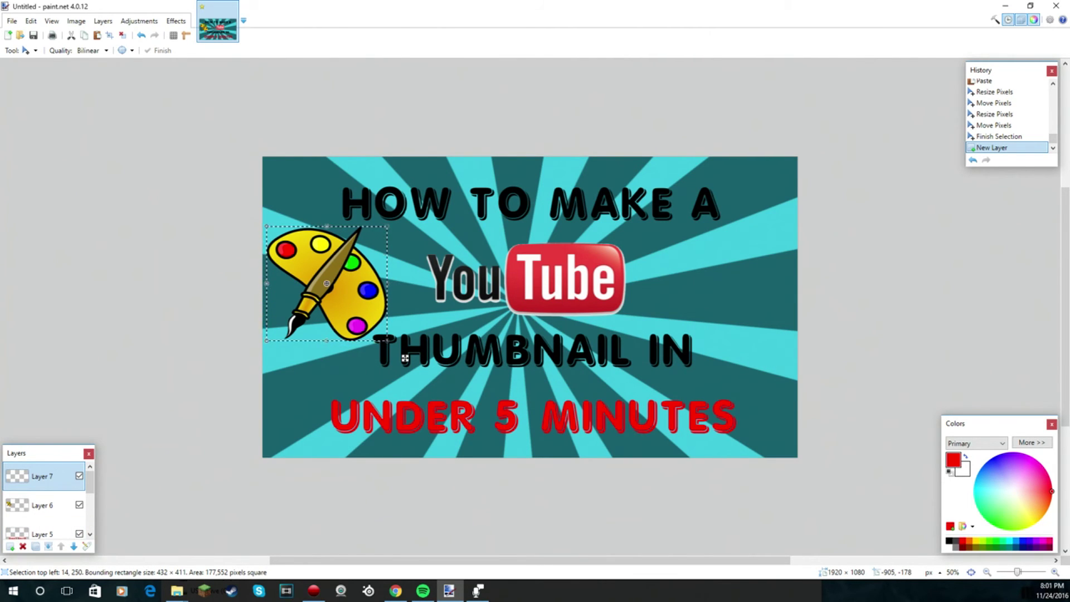
# - Paste the red FREE stamp as a new layer, enlarge it, tilt it about 7 degrees, and place it right of the logo
pyautogui.hotkey('alt', 'Tab')
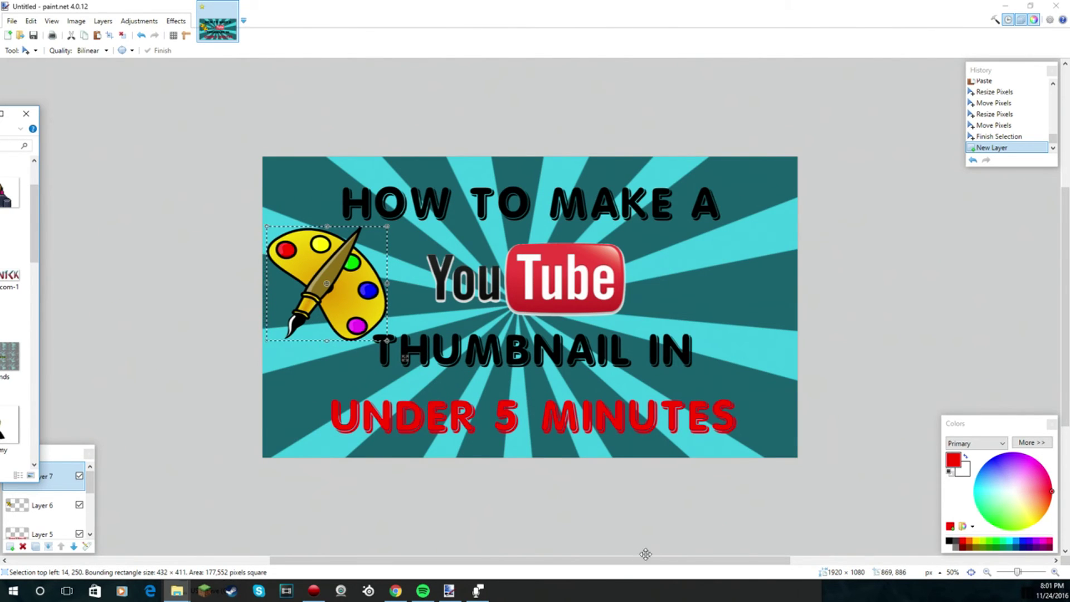
pyautogui.hotkey('alt', 'Tab')
pyautogui.hotkey('ctrl', 'shift', 'v')
pyautogui.moveTo(325, 212)
pyautogui.mouseDown()
pyautogui.moveTo(769, 224)
pyautogui.moveTo(659, 237)
pyautogui.mouseUp()
pyautogui.moveTo(730, 266); pyautogui.dragTo(760, 298)
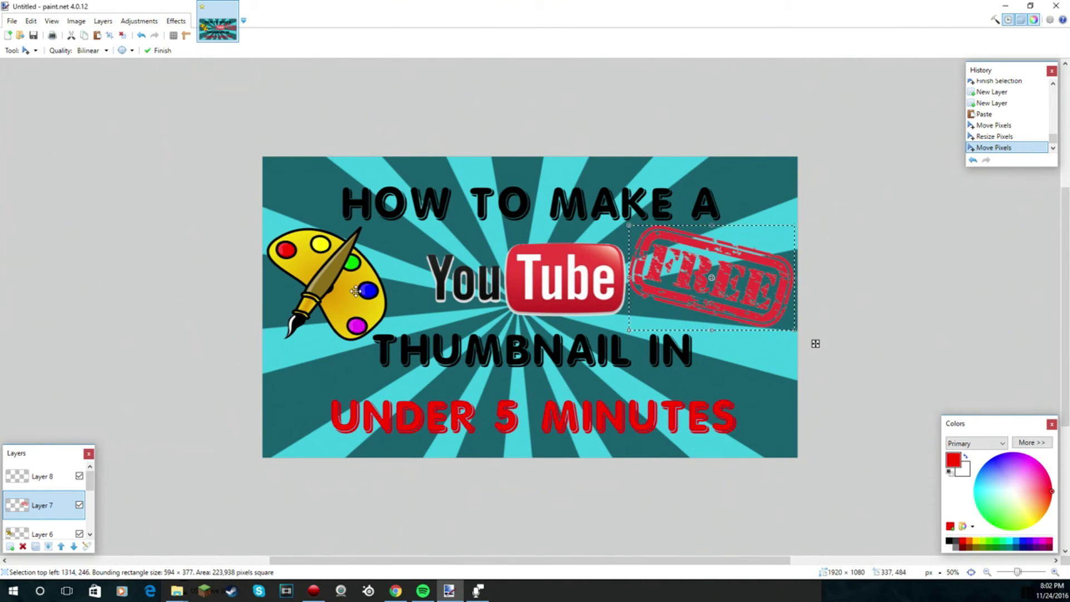
pyautogui.moveTo(801, 332)
pyautogui.mouseDown()
pyautogui.moveTo(788, 341)
pyautogui.moveTo(795, 349)
pyautogui.mouseUp()
pyautogui.click(719, 292)
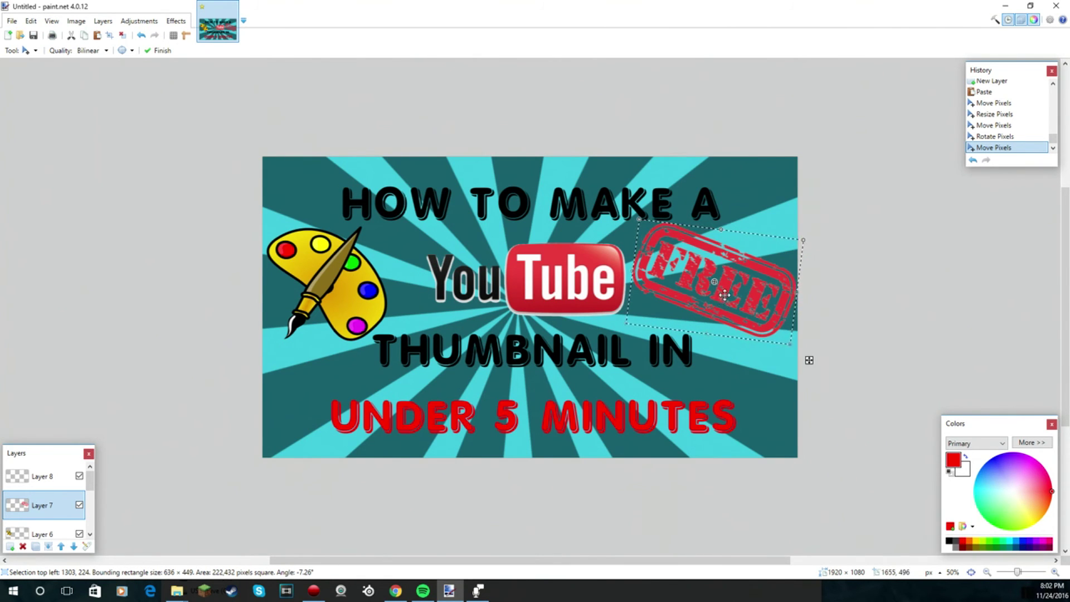
pyautogui.moveTo(587, 332); pyautogui.dragTo(593, 330)
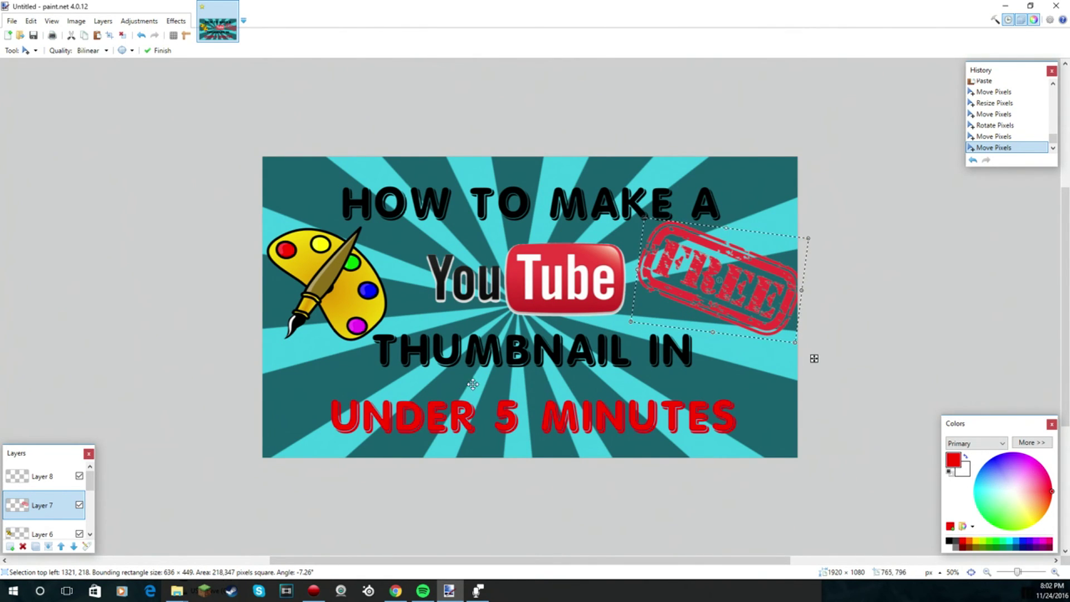
pyautogui.click(33, 36)
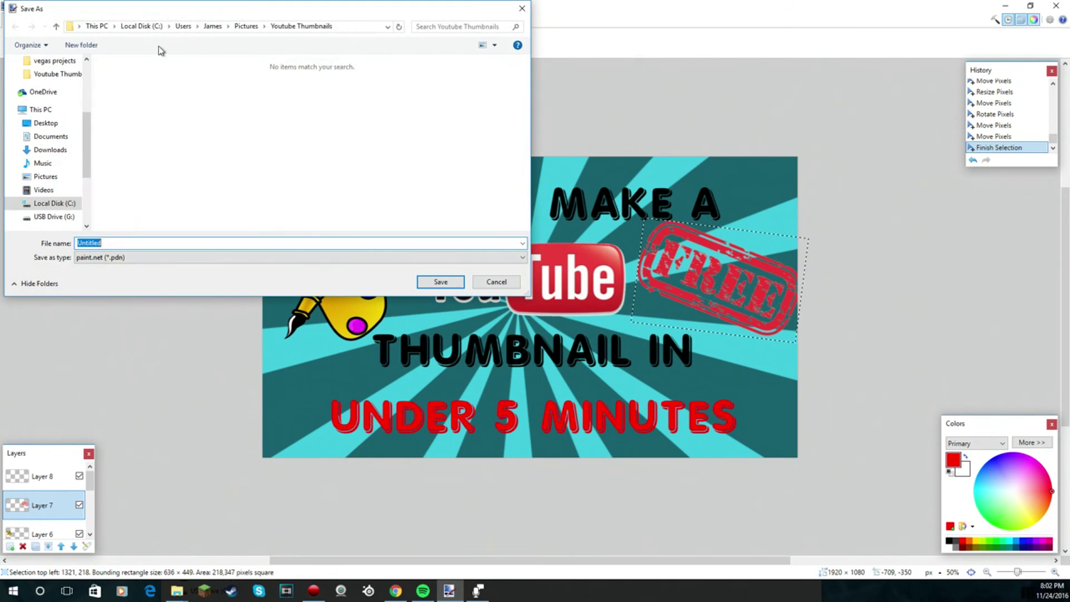
# - Save the thumbnail as the JPEG 'yt tb.jpg', flattening its layers when prompted
pyautogui.click(169, 257)
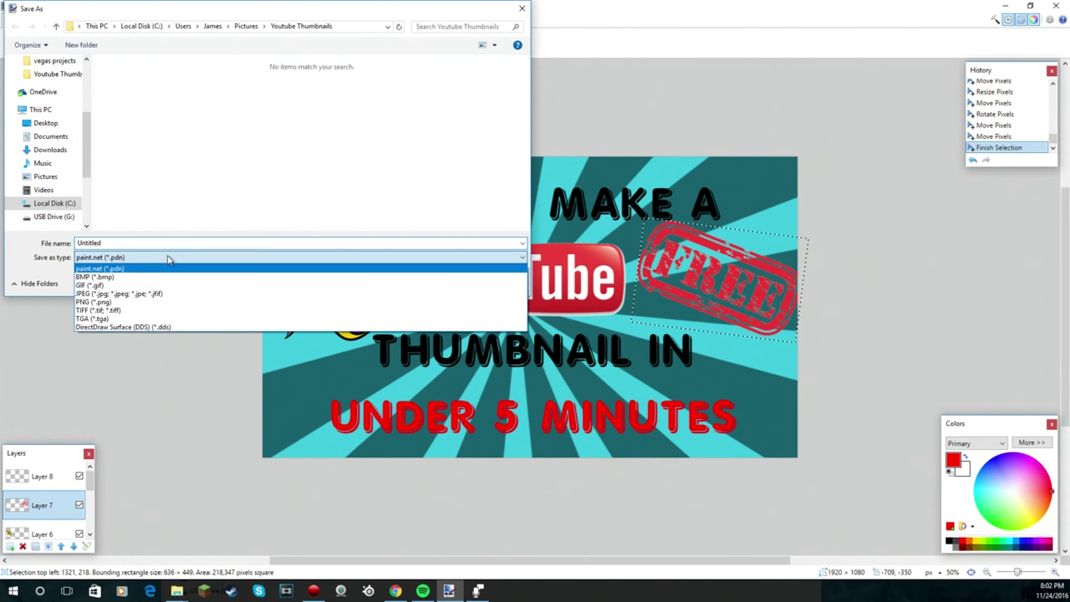
pyautogui.click(131, 293)
pyautogui.doubleClick(100, 240)
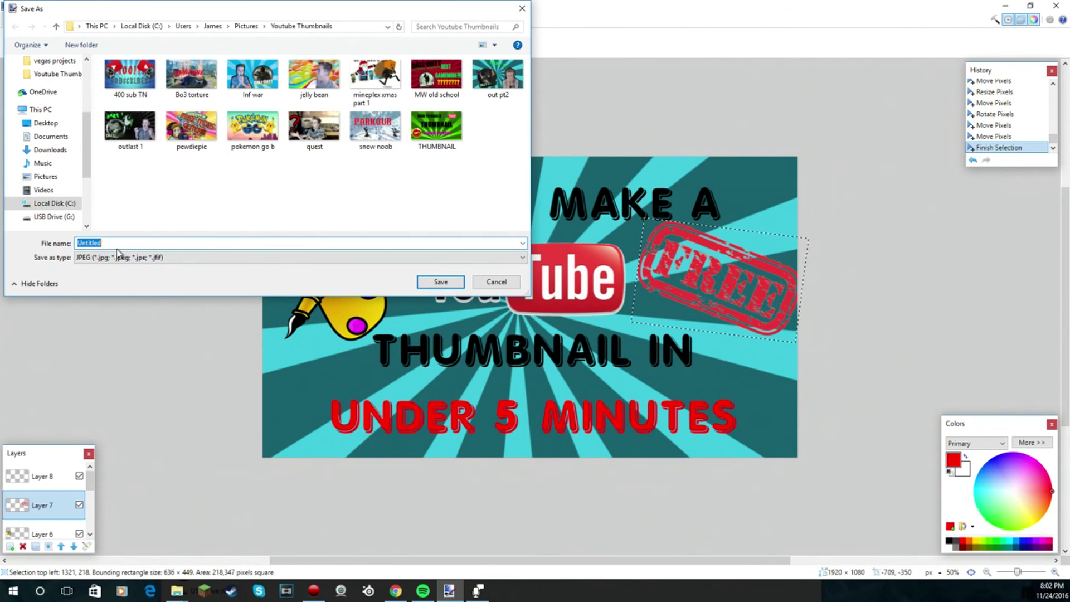
pyautogui.write('yt tb')
pyautogui.press('Return')
pyautogui.click(538, 314)
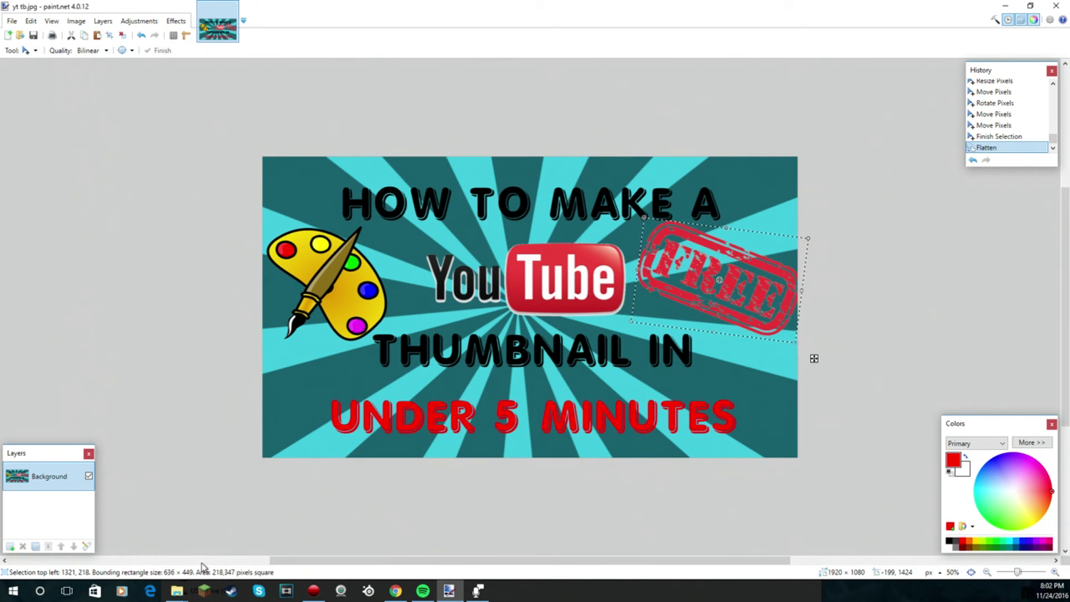
# - Switch to File Explorer to reach the saved yt tb.jpg
pyautogui.click(200, 541)
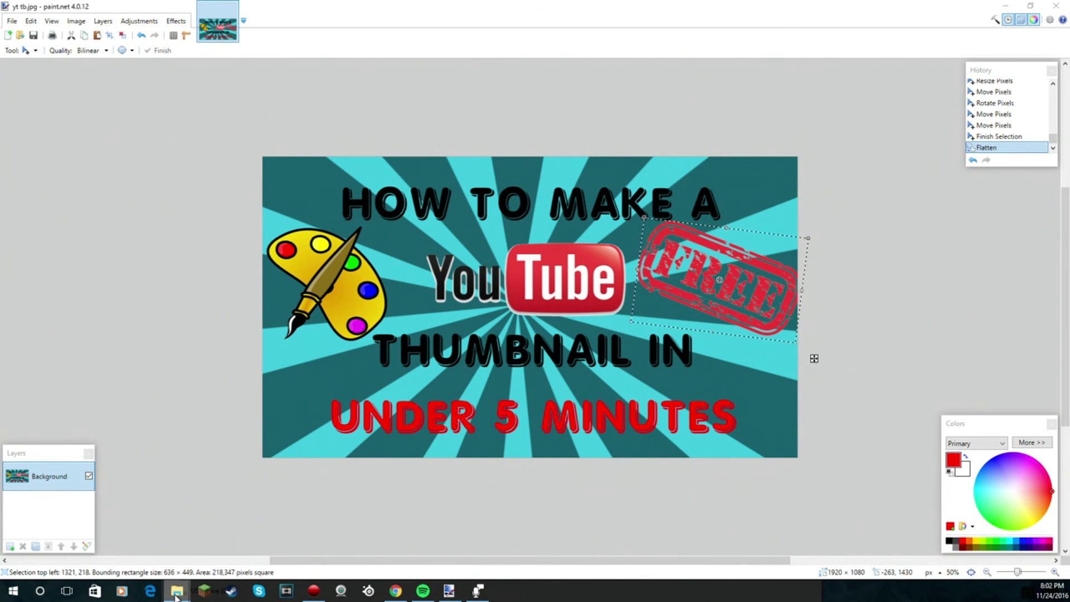